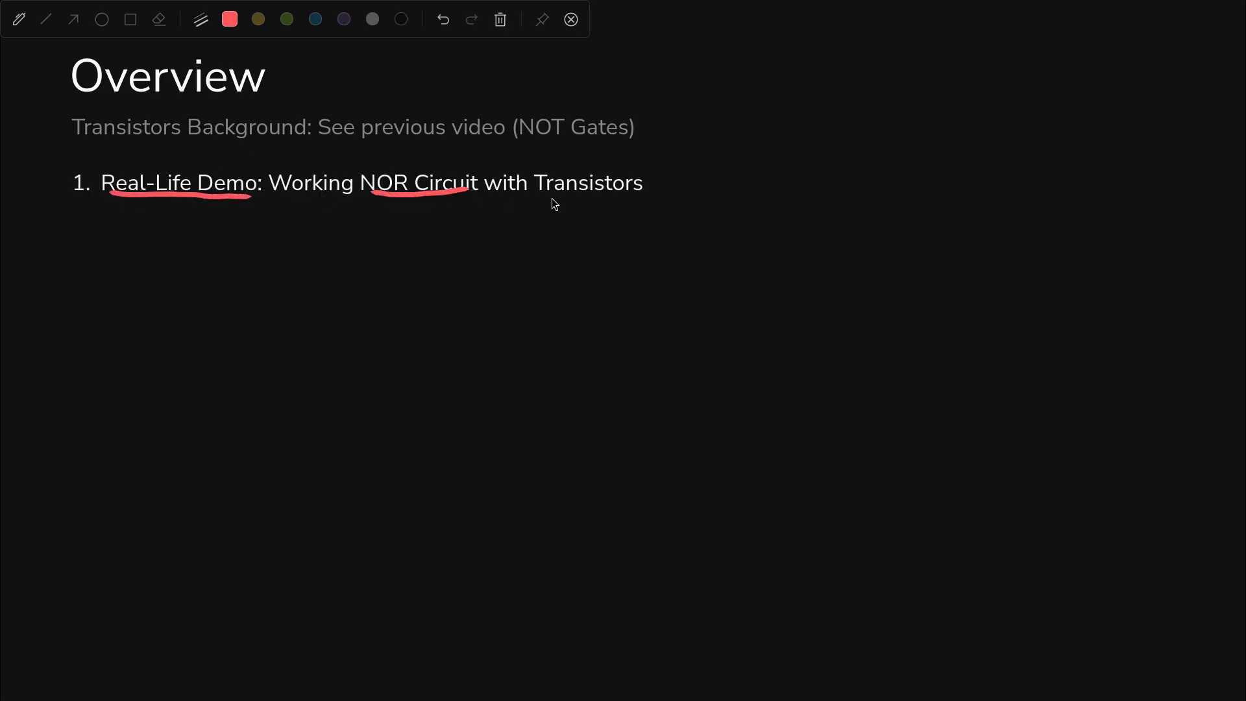
- Underline Transistors and Materials in red, revealing through Truth Table, and arrow NOR Circuit to Truth Table
{"action": "left_click_drag", "start_coordinate": [543, 199], "coordinate": [621, 200]}
{"action": "key", "text": "Right"}
{"action": "mouse_move", "coordinate": [105, 238]}
{"action": "left_mouse_down"}
{"action": "mouse_move", "coordinate": [186, 239]}
{"action": "mouse_move", "coordinate": [175, 276]}
{"action": "mouse_move", "coordinate": [224, 275]}
{"action": "left_mouse_up"}
{"action": "key", "text": "Right"}
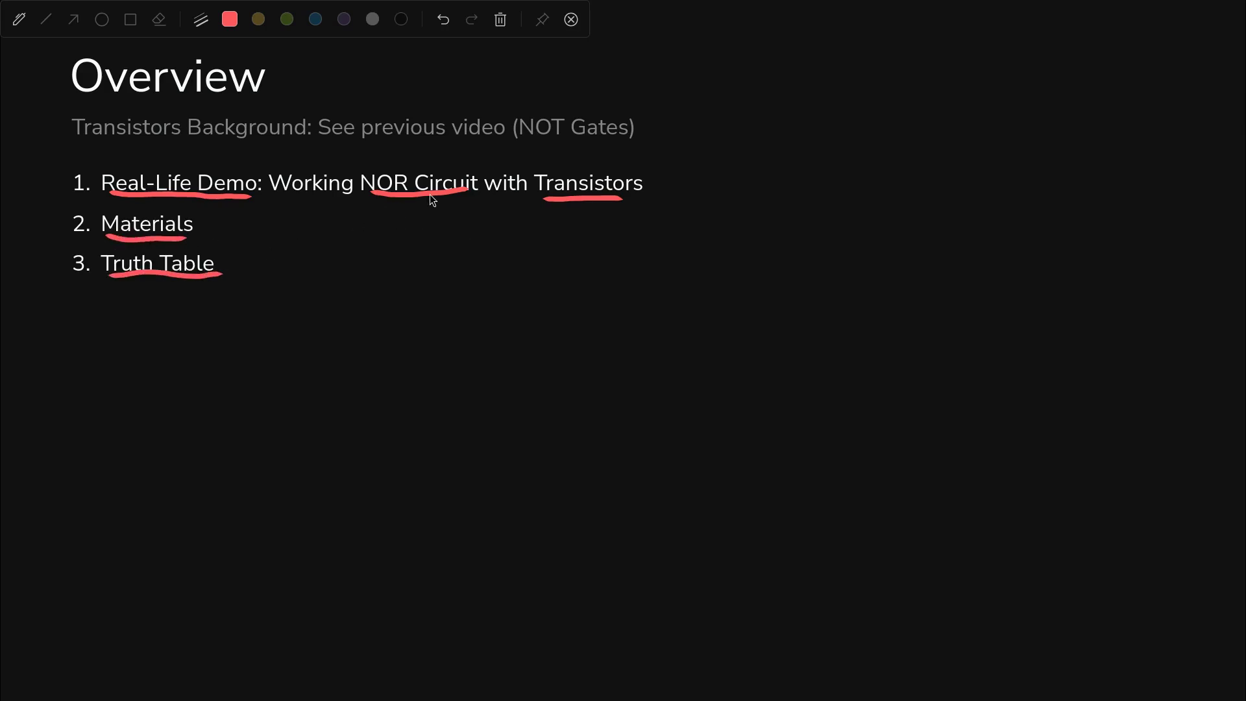
{"action": "mouse_move", "coordinate": [417, 205]}
{"action": "left_mouse_down"}
{"action": "mouse_move", "coordinate": [220, 254]}
{"action": "mouse_move", "coordinate": [228, 237]}
{"action": "mouse_move", "coordinate": [260, 258]}
{"action": "left_mouse_up"}
- Reveal the Logisim and Circuit.js items, underlining Logical Diagram, Circuit Diagram and RTL, with an arrow at Logisim
{"action": "key", "text": "Right"}
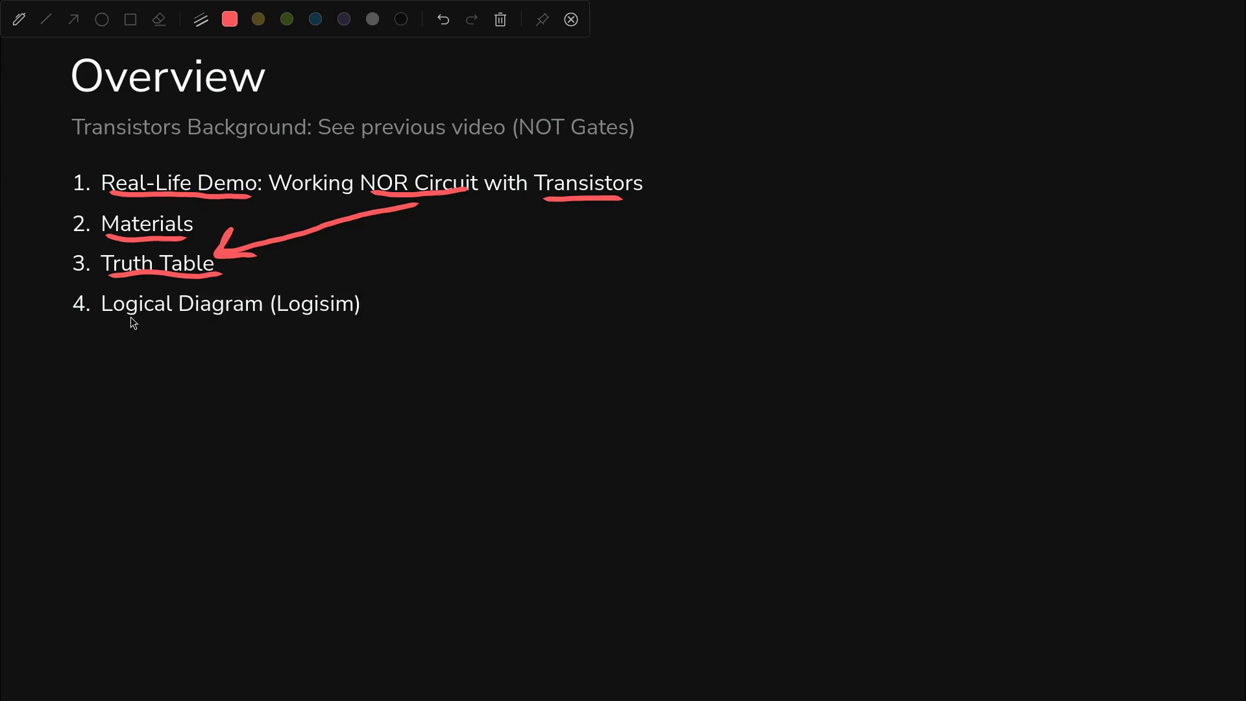
{"action": "left_click_drag", "start_coordinate": [111, 318], "coordinate": [344, 316]}
{"action": "mouse_move", "coordinate": [346, 248]}
{"action": "left_mouse_down"}
{"action": "mouse_move", "coordinate": [332, 292]}
{"action": "mouse_move", "coordinate": [353, 273]}
{"action": "left_mouse_up"}
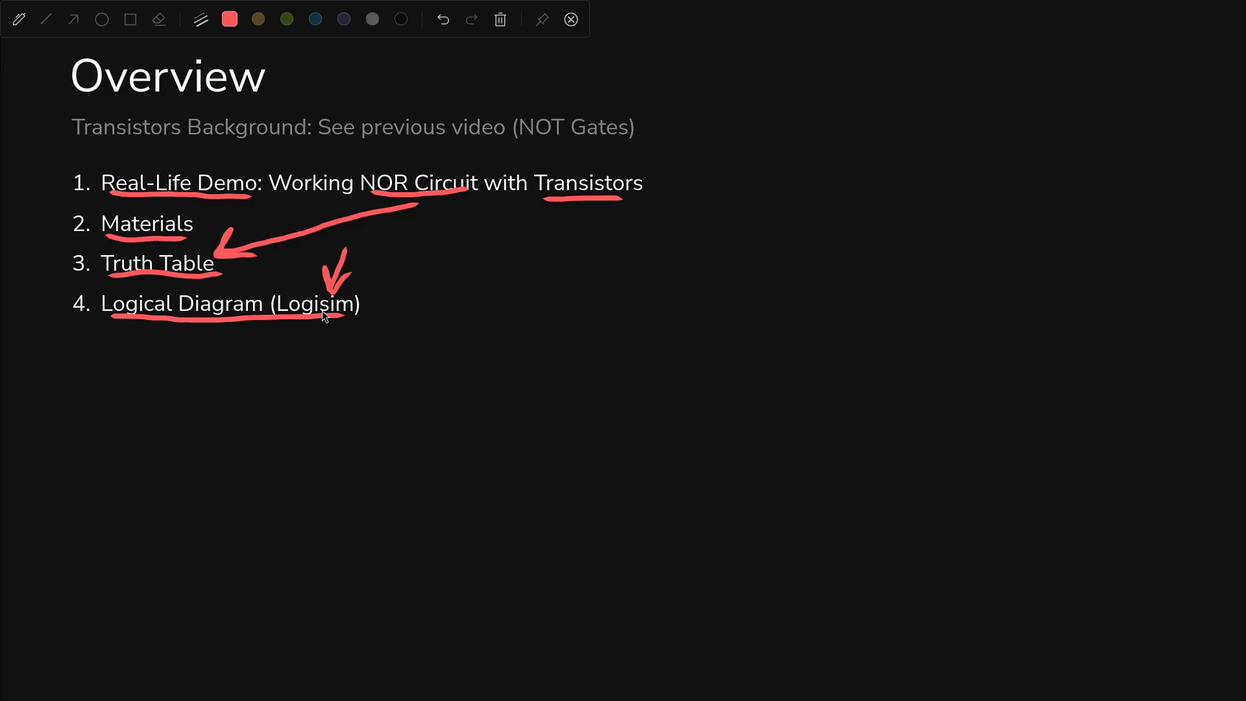
{"action": "key", "text": "Right"}
{"action": "left_click_drag", "start_coordinate": [104, 351], "coordinate": [247, 356]}
{"action": "left_click_drag", "start_coordinate": [375, 356], "coordinate": [414, 357]}
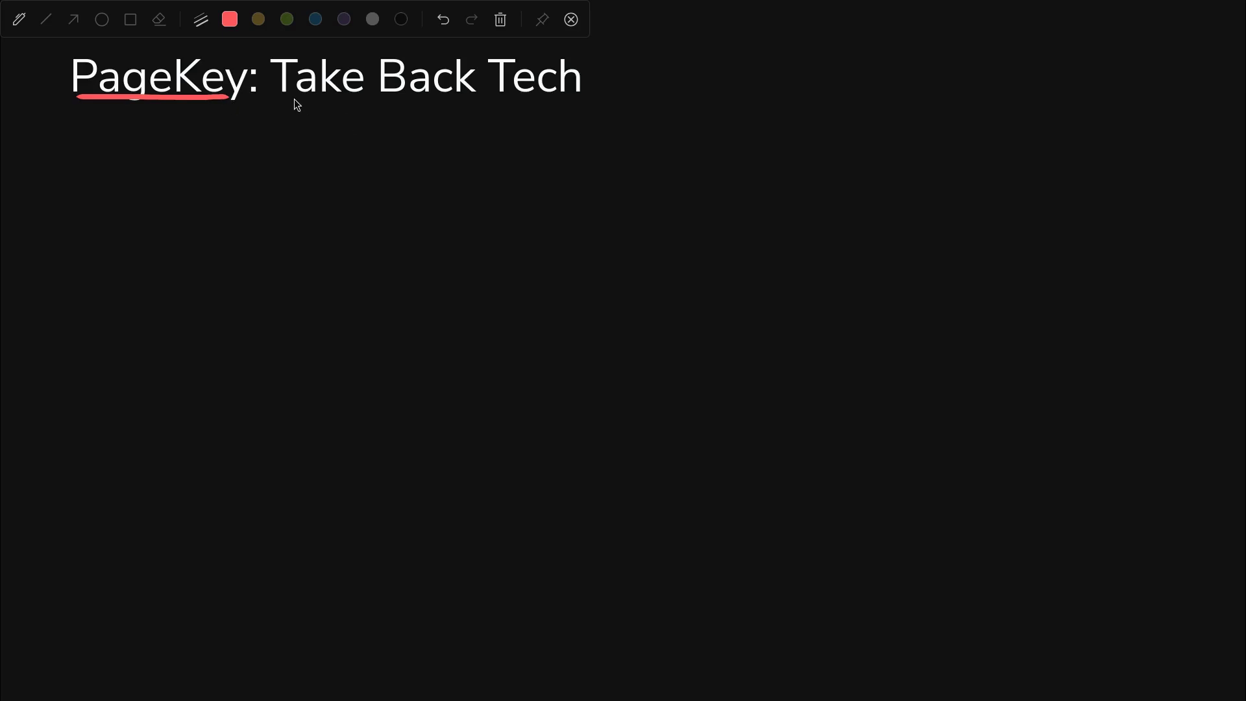
- Underline 'Take Back Tech' and 'runs on tech developed', then reveal the abstraction bullet, undoing its underline
{"action": "left_click_drag", "start_coordinate": [376, 105], "coordinate": [571, 114]}
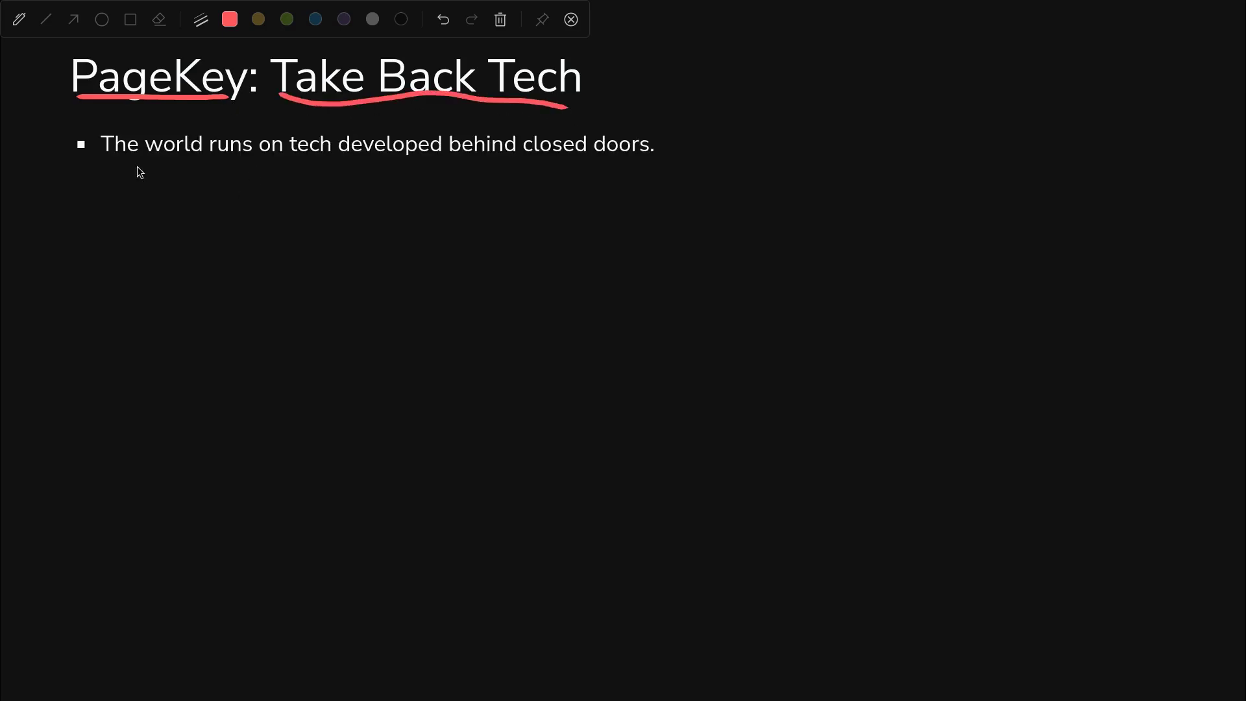
{"action": "left_click_drag", "start_coordinate": [235, 156], "coordinate": [396, 171]}
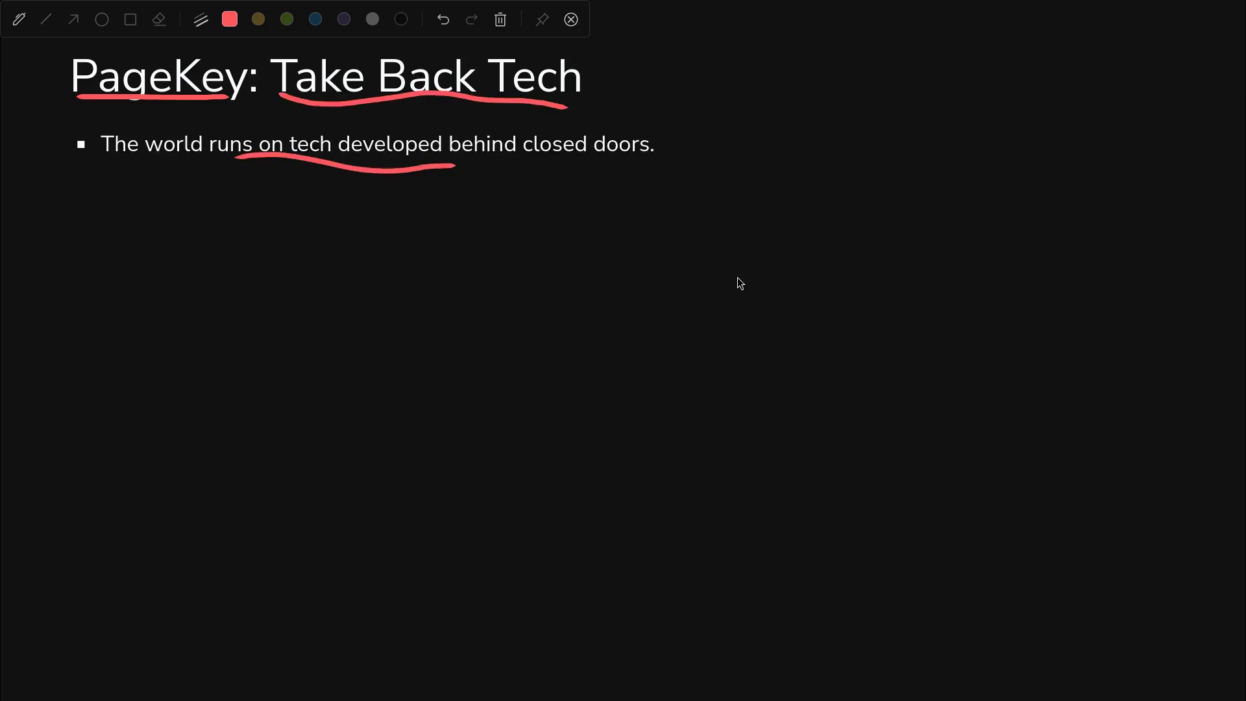
{"action": "key", "text": "Right"}
{"action": "mouse_move", "coordinate": [151, 205]}
{"action": "left_mouse_down"}
{"action": "mouse_move", "coordinate": [317, 198]}
{"action": "mouse_move", "coordinate": [560, 228]}
{"action": "mouse_move", "coordinate": [723, 227]}
{"action": "left_mouse_up"}
{"action": "key", "text": "ctrl+z"}
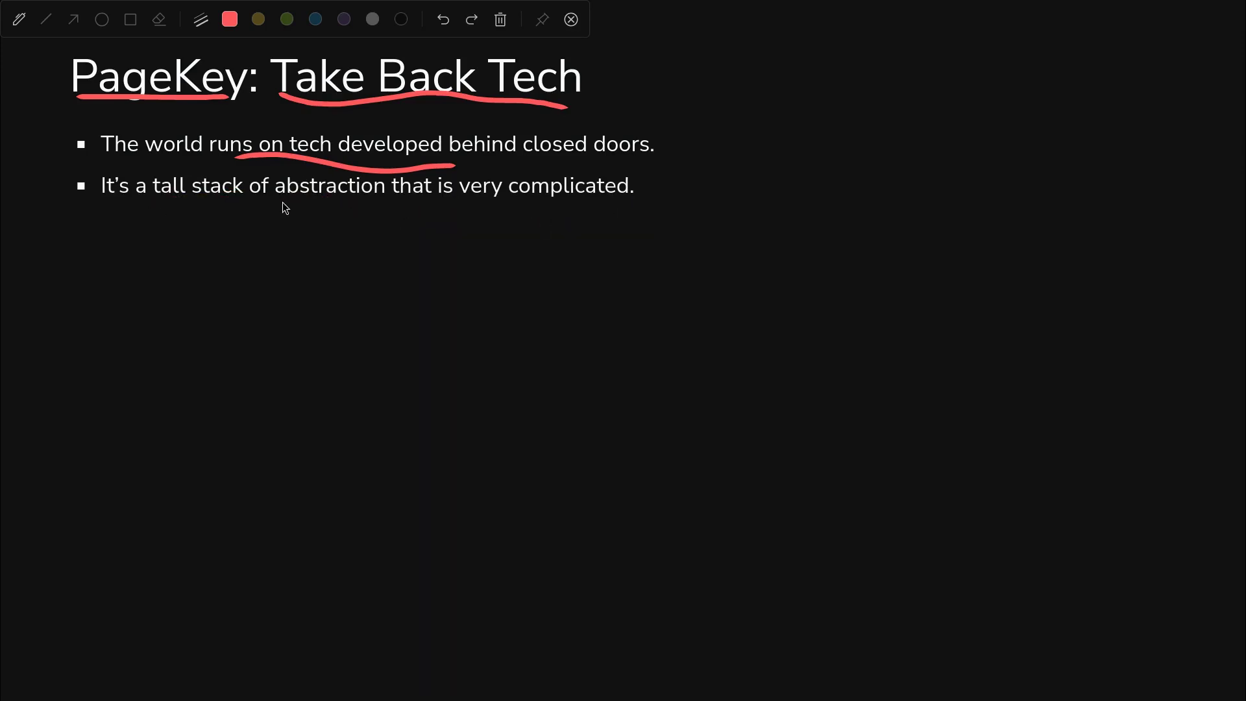
- Reveal the huge-companies bullets, underlining 'rely on huge companies' and 'pay them lots of money', and bracket them
{"action": "key", "text": "Right"}
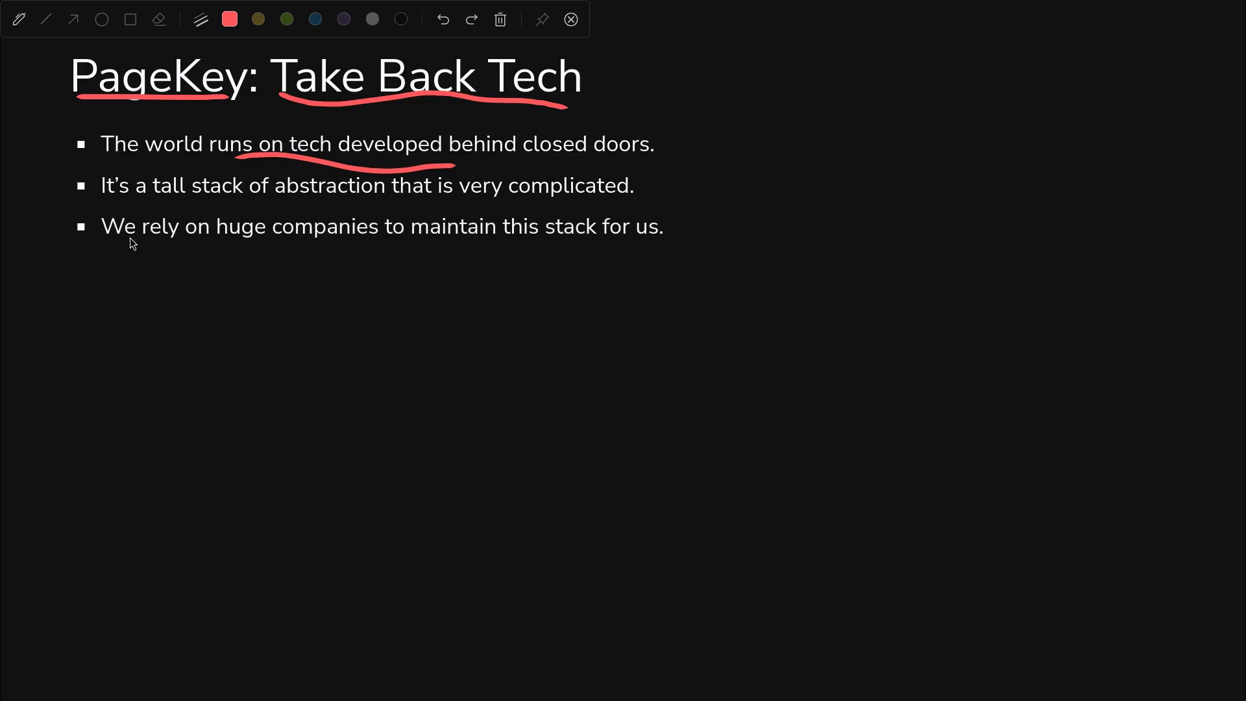
{"action": "left_click_drag", "start_coordinate": [138, 238], "coordinate": [379, 248]}
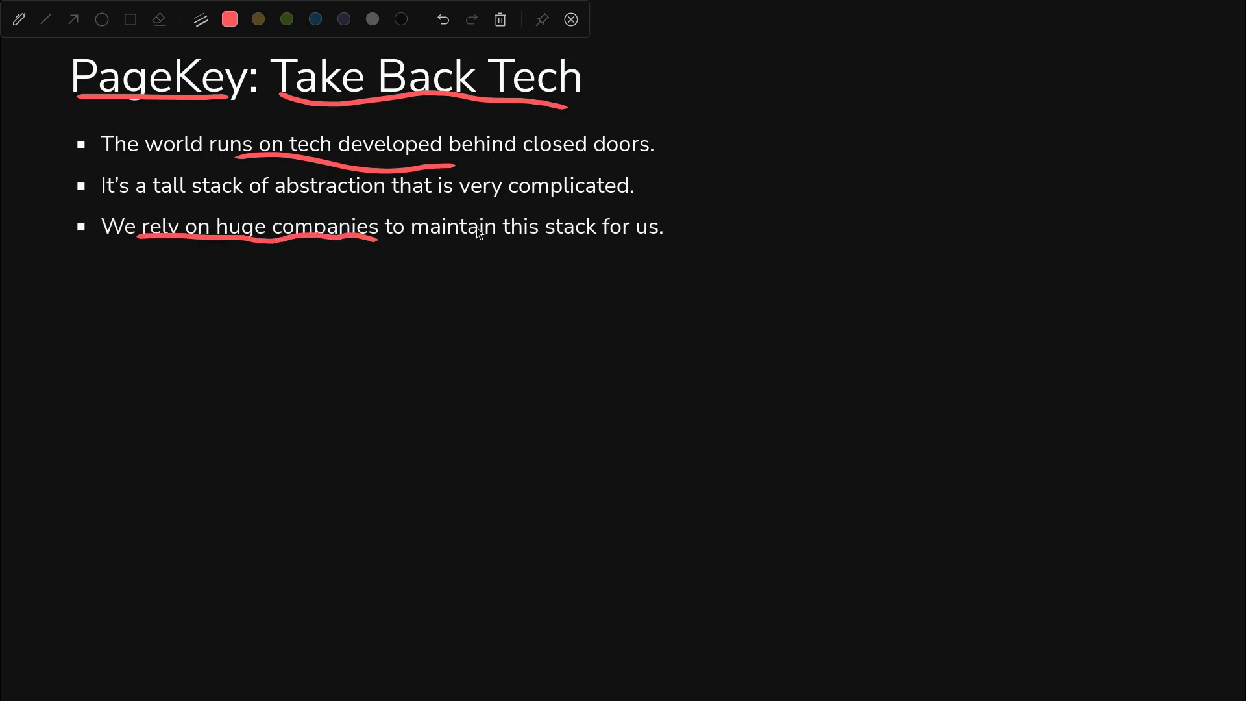
{"action": "left_click_drag", "start_coordinate": [668, 247], "coordinate": [666, 246]}
{"action": "key", "text": "Right"}
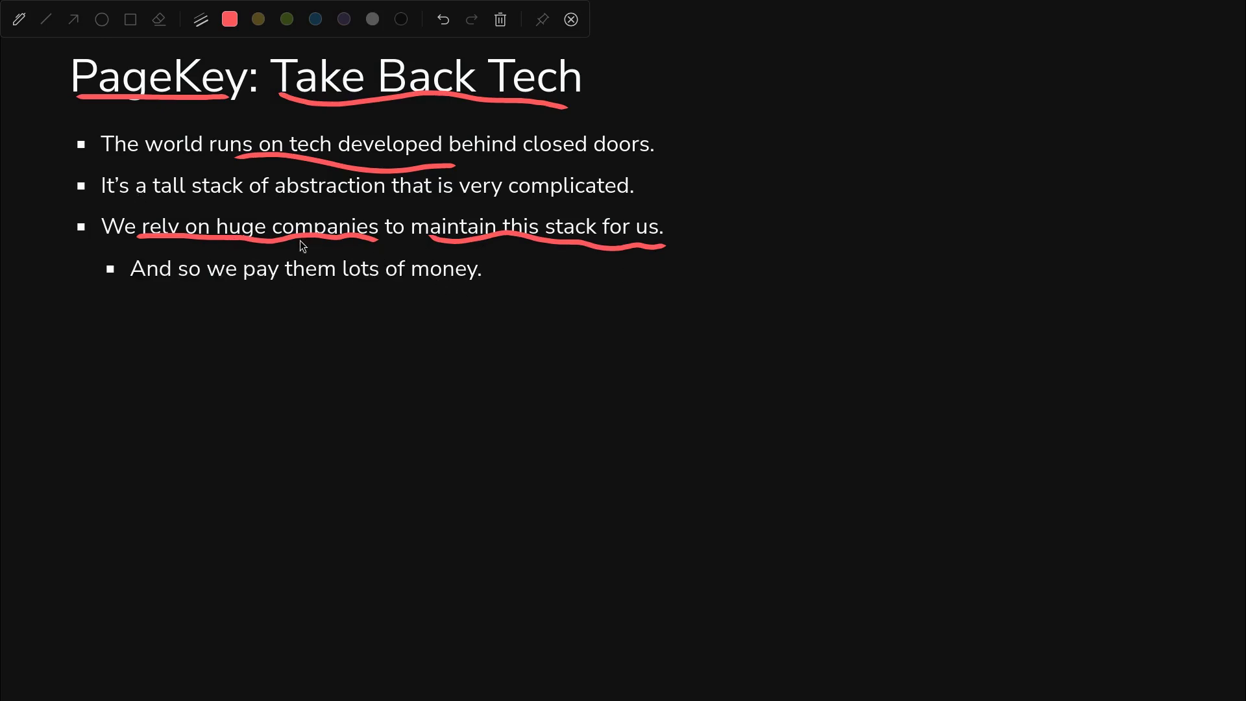
{"action": "left_click_drag", "start_coordinate": [296, 279], "coordinate": [469, 290]}
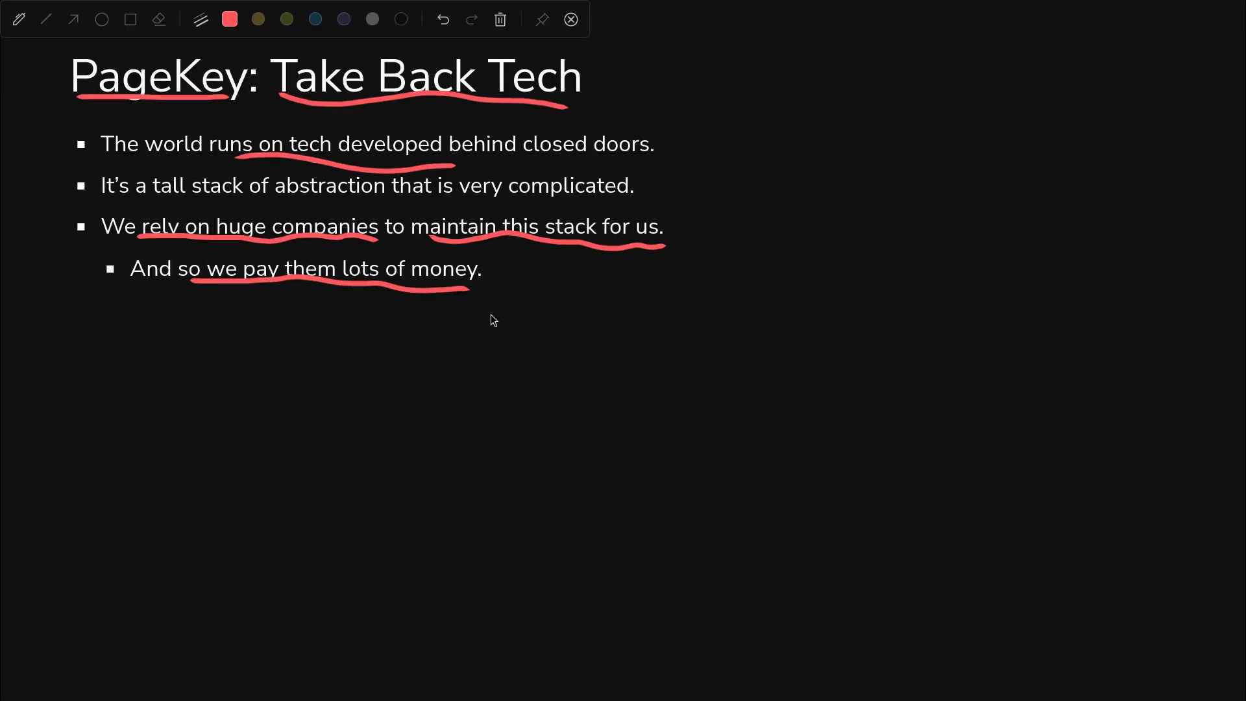
{"action": "key", "text": "Right"}
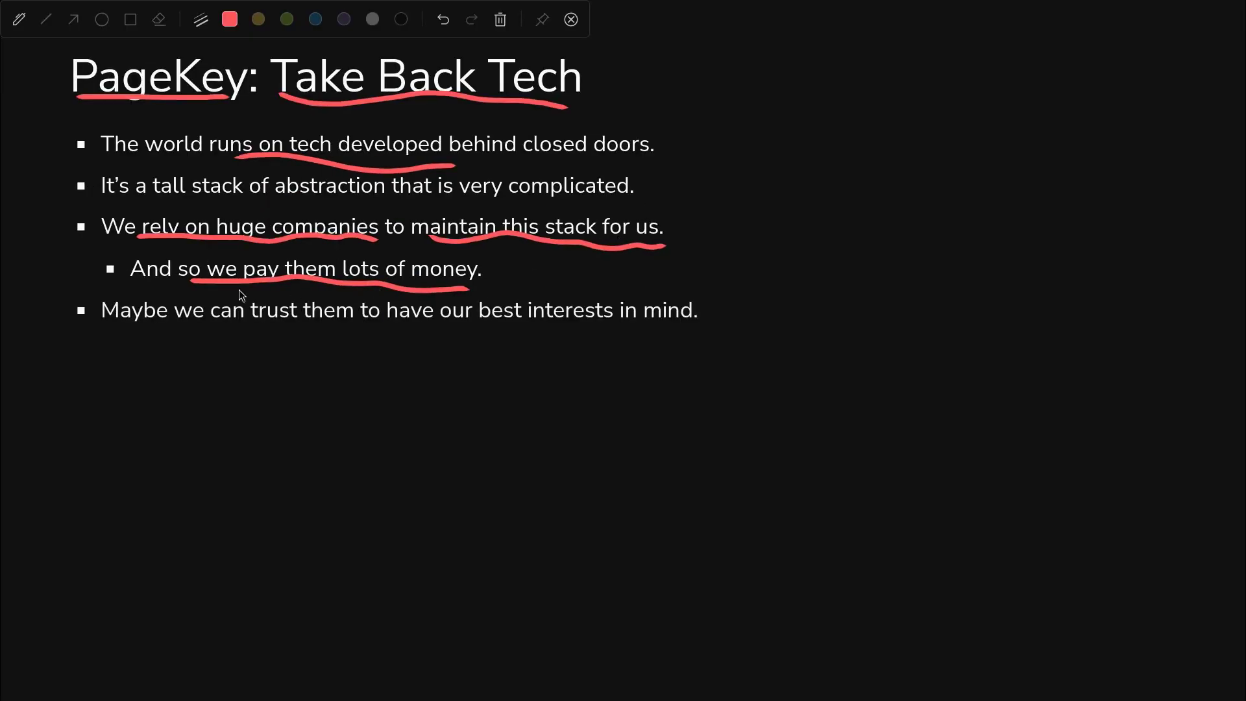
{"action": "mouse_move", "coordinate": [87, 210]}
{"action": "left_mouse_down"}
{"action": "mouse_move", "coordinate": [62, 219]}
{"action": "mouse_move", "coordinate": [60, 252]}
{"action": "mouse_move", "coordinate": [91, 271]}
{"action": "left_mouse_up"}
- Reveal the remaining bullets, underlining 'best interests', 'have a plan', 'more about tech' and 'less leverage over us'
{"action": "left_click_drag", "start_coordinate": [463, 318], "coordinate": [620, 318]}
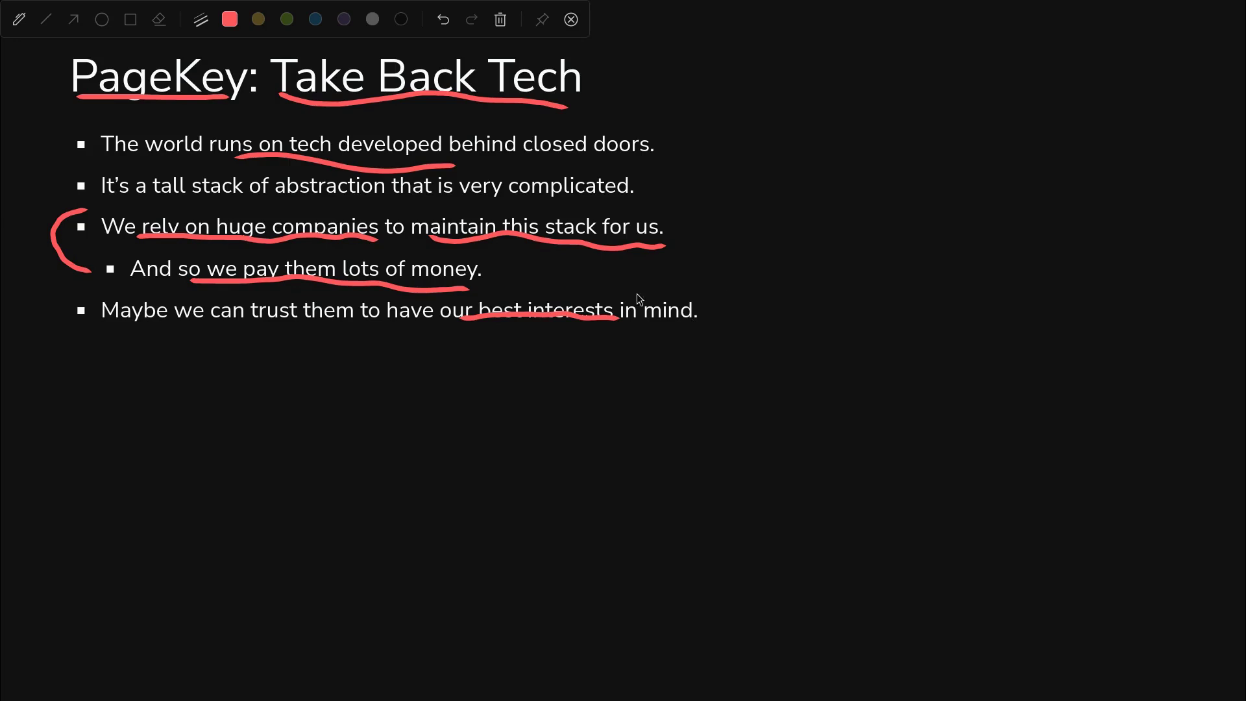
{"action": "key", "text": "Right"}
{"action": "left_click_drag", "start_coordinate": [453, 358], "coordinate": [574, 371]}
{"action": "mouse_move", "coordinate": [728, 278]}
{"action": "left_mouse_down"}
{"action": "mouse_move", "coordinate": [705, 300]}
{"action": "mouse_move", "coordinate": [696, 280]}
{"action": "mouse_move", "coordinate": [699, 303]}
{"action": "mouse_move", "coordinate": [731, 300]}
{"action": "left_mouse_up"}
{"action": "key", "text": "Right"}
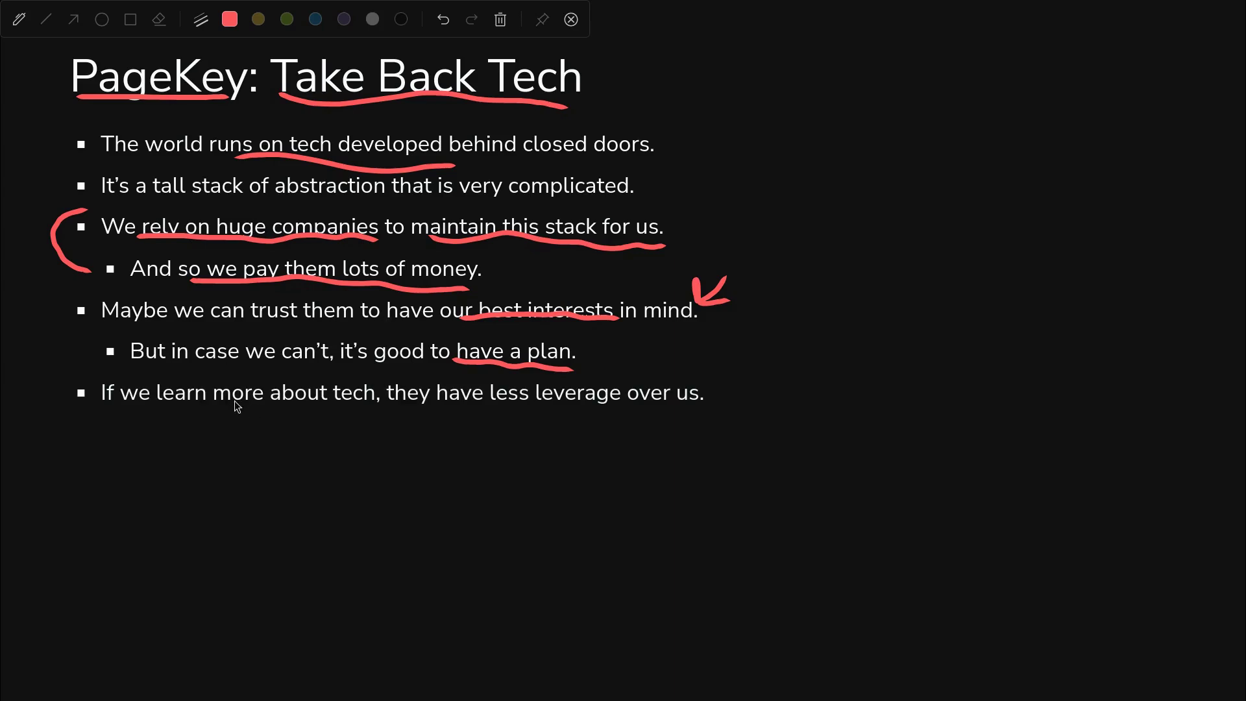
{"action": "left_click_drag", "start_coordinate": [231, 401], "coordinate": [350, 400]}
{"action": "left_click_drag", "start_coordinate": [490, 409], "coordinate": [707, 413]}
{"action": "mouse_move", "coordinate": [292, 117]}
{"action": "left_mouse_down"}
{"action": "mouse_move", "coordinate": [390, 138]}
{"action": "mouse_move", "coordinate": [605, 143]}
{"action": "mouse_move", "coordinate": [447, 151]}
{"action": "mouse_move", "coordinate": [278, 128]}
{"action": "mouse_move", "coordinate": [555, 144]}
{"action": "mouse_move", "coordinate": [277, 101]}
{"action": "mouse_move", "coordinate": [517, 111]}
{"action": "mouse_move", "coordinate": [290, 121]}
{"action": "mouse_move", "coordinate": [511, 128]}
{"action": "mouse_move", "coordinate": [506, 114]}
{"action": "mouse_move", "coordinate": [318, 115]}
{"action": "left_mouse_up"}
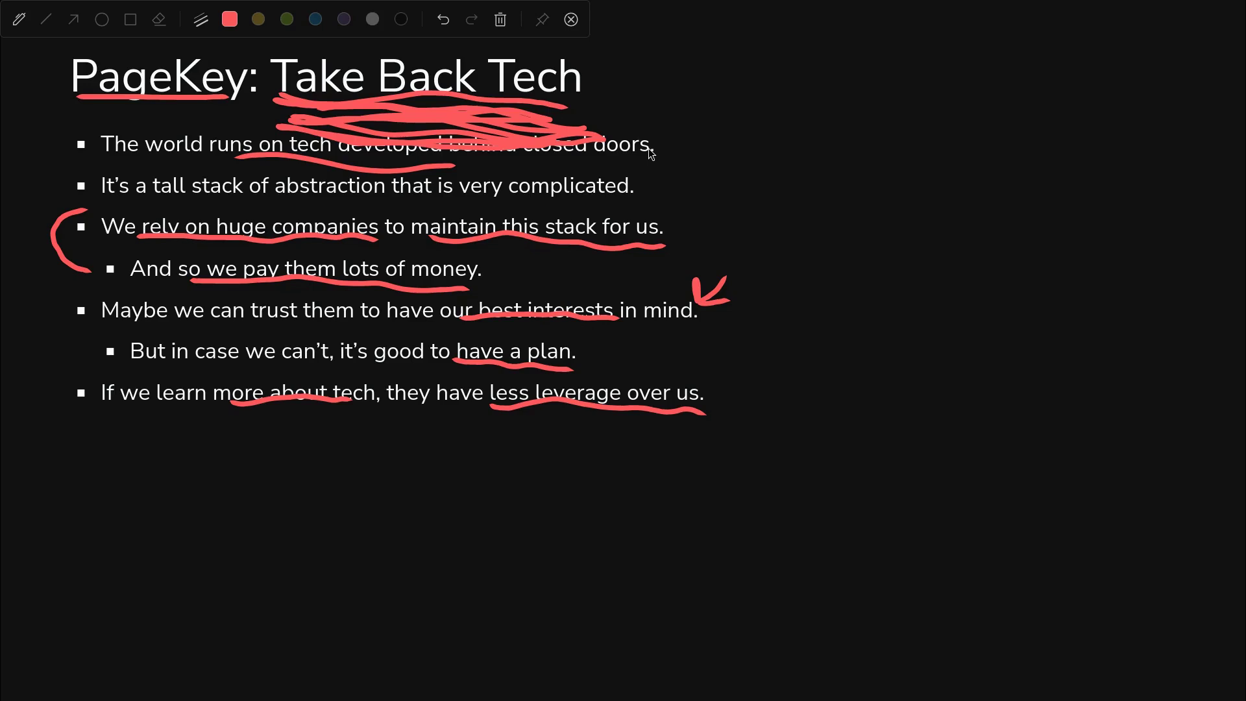
- Advance to the Real-Life Demo slide and underline its title and 'NOR Circuit' in red
{"action": "key", "text": "Right"}
{"action": "left_click_drag", "start_coordinate": [89, 101], "coordinate": [334, 109]}
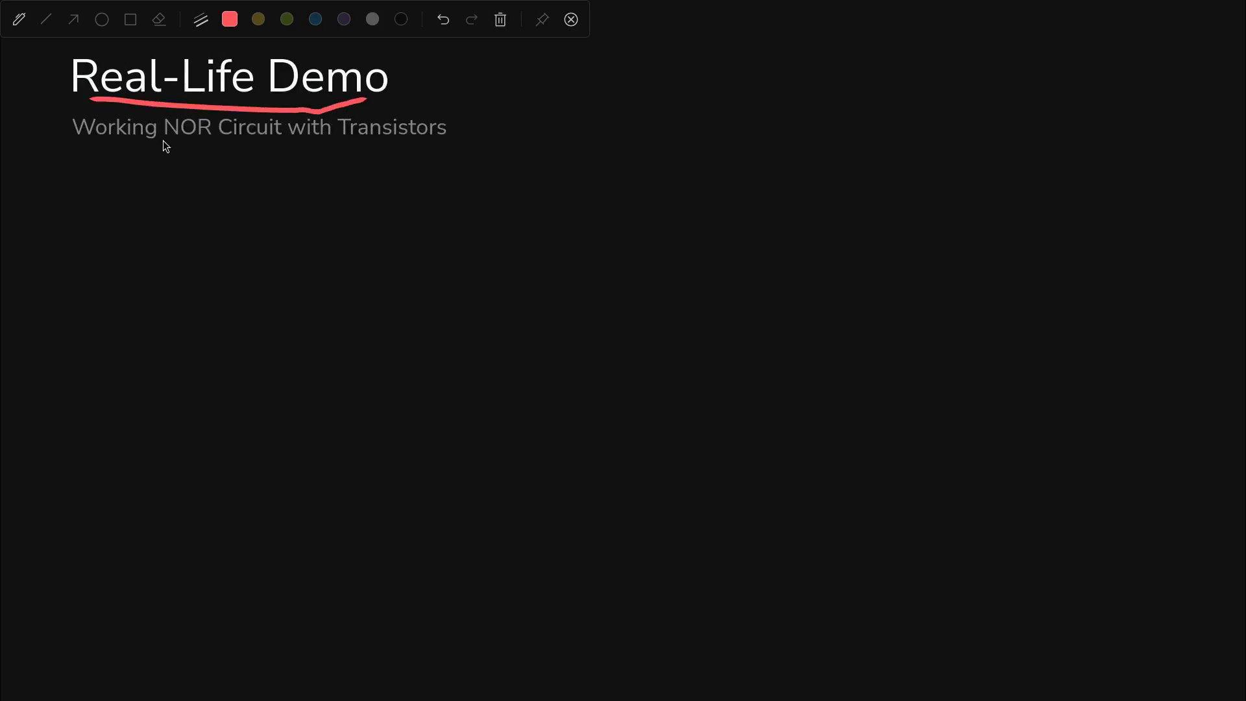
{"action": "left_click_drag", "start_coordinate": [170, 138], "coordinate": [232, 141]}
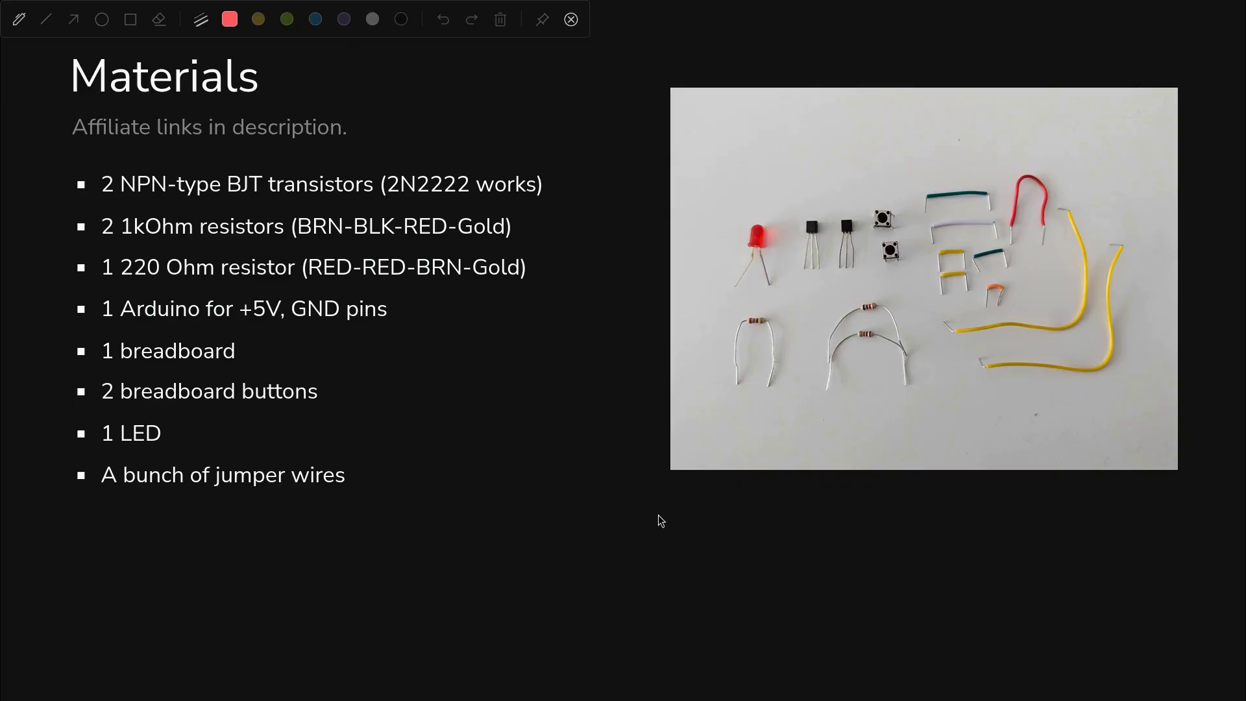
- Underline '2 NPN-type BJT transistors' and 2N2222, arrow NPN and BJT, and circle the photo's transistors
{"action": "left_click_drag", "start_coordinate": [109, 195], "coordinate": [367, 203]}
{"action": "mouse_move", "coordinate": [153, 150]}
{"action": "left_mouse_down"}
{"action": "mouse_move", "coordinate": [153, 175]}
{"action": "mouse_move", "coordinate": [164, 160]}
{"action": "left_mouse_up"}
{"action": "left_click_drag", "start_coordinate": [394, 195], "coordinate": [468, 202]}
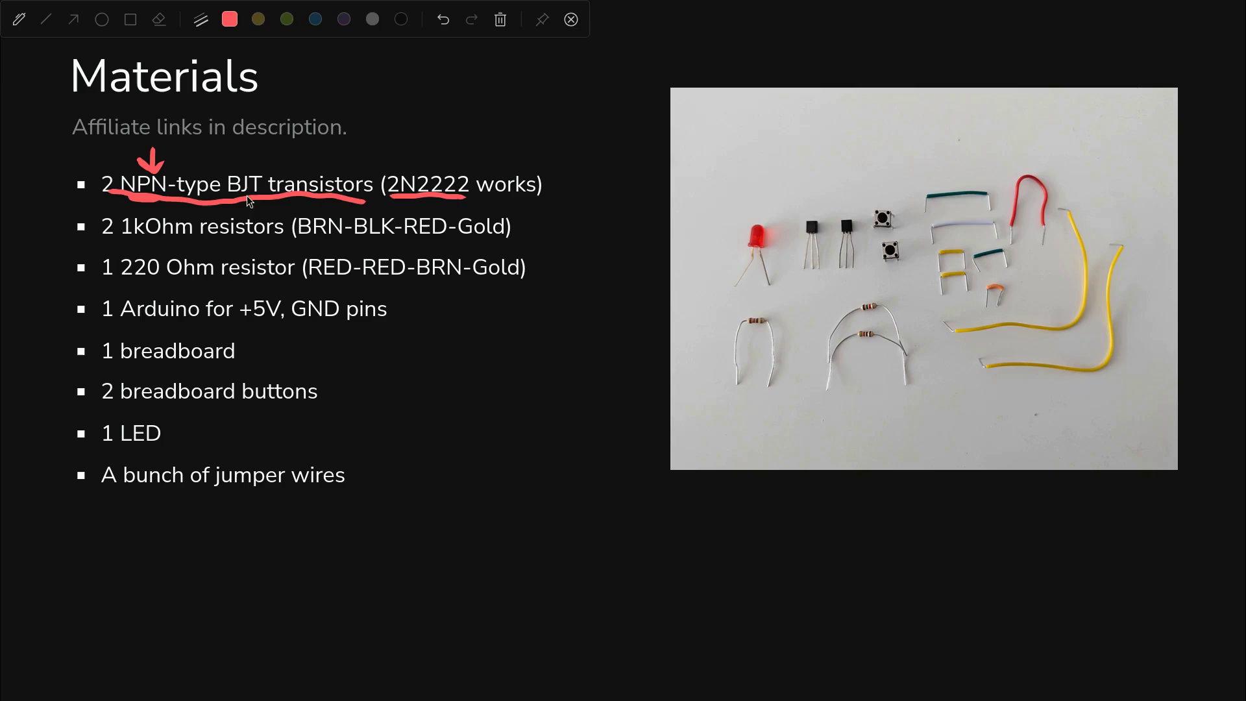
{"action": "left_click_drag", "start_coordinate": [795, 241], "coordinate": [839, 268]}
{"action": "mouse_move", "coordinate": [223, 144]}
{"action": "left_mouse_down"}
{"action": "mouse_move", "coordinate": [249, 166]}
{"action": "mouse_move", "coordinate": [273, 147]}
{"action": "mouse_move", "coordinate": [246, 117]}
{"action": "left_mouse_up"}
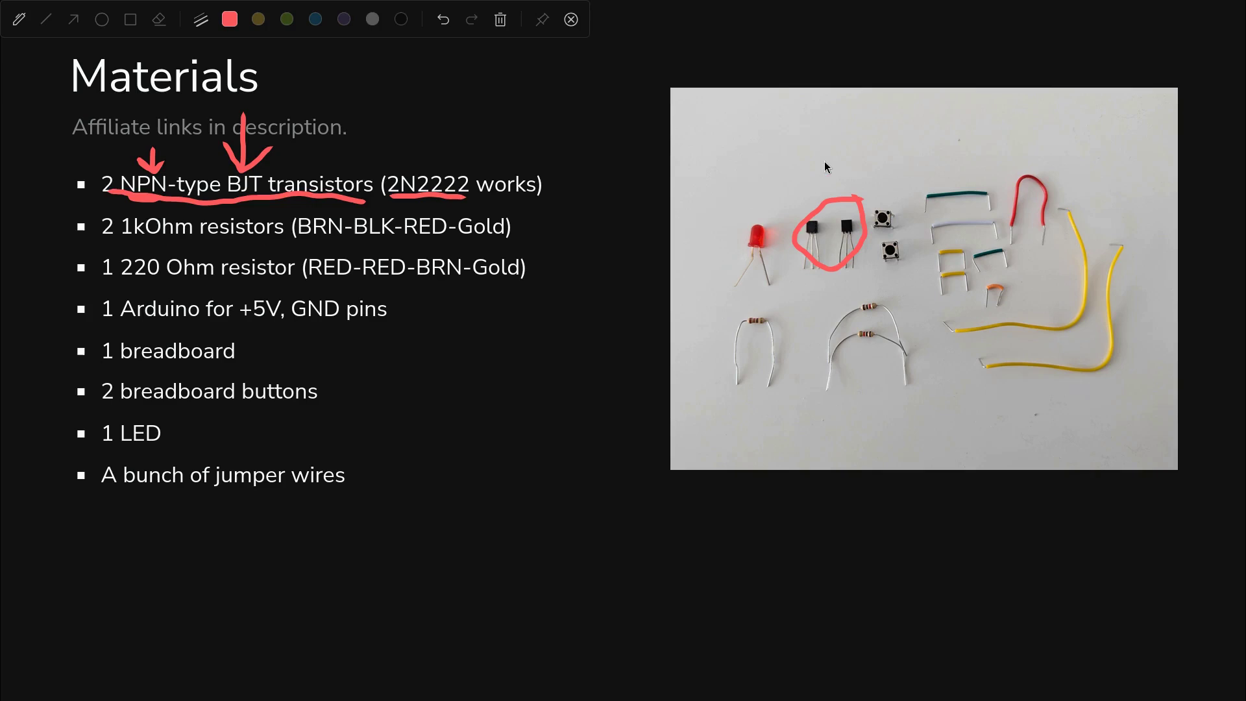
- Underline the 1kOhm and 220 Ohm resistor lines and the Arduino line, circling the resistors and arrowing GND pins
{"action": "left_click_drag", "start_coordinate": [102, 244], "coordinate": [294, 252]}
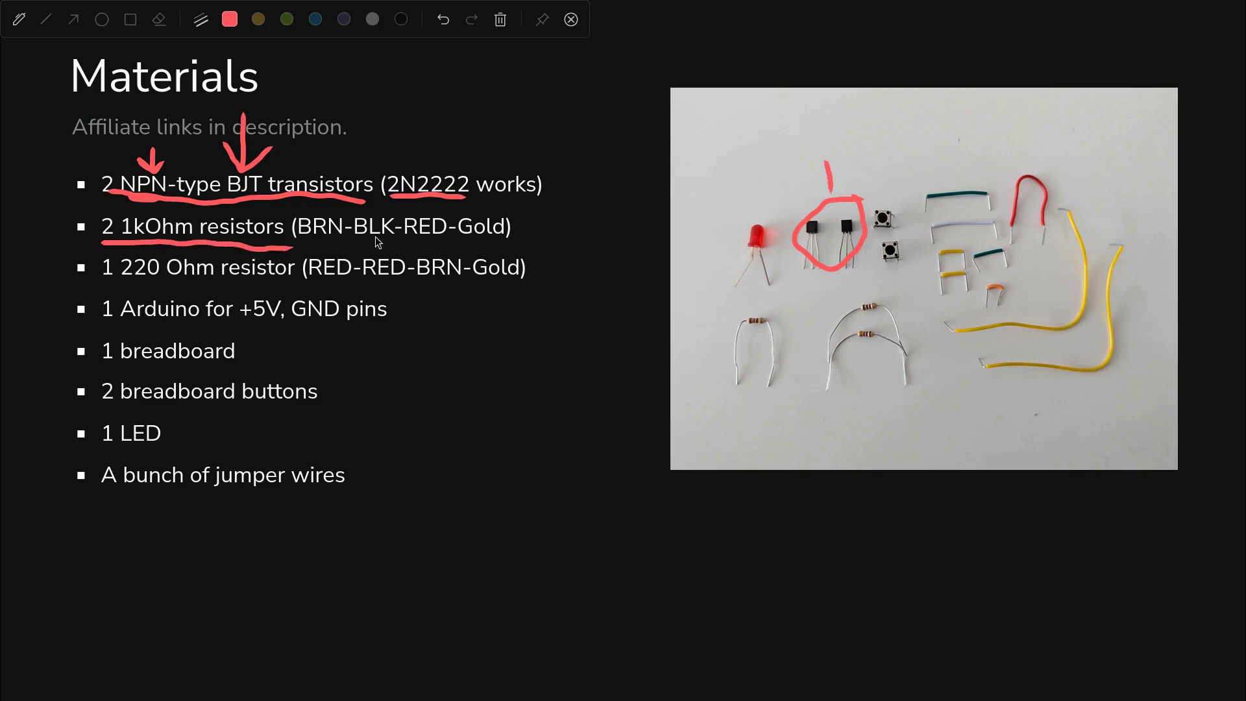
{"action": "mouse_move", "coordinate": [907, 291]}
{"action": "left_mouse_down"}
{"action": "mouse_move", "coordinate": [847, 293]}
{"action": "mouse_move", "coordinate": [822, 326]}
{"action": "mouse_move", "coordinate": [871, 362]}
{"action": "mouse_move", "coordinate": [911, 330]}
{"action": "mouse_move", "coordinate": [901, 293]}
{"action": "left_mouse_up"}
{"action": "left_click_drag", "start_coordinate": [109, 283], "coordinate": [504, 286]}
{"action": "mouse_move", "coordinate": [762, 292]}
{"action": "left_mouse_down"}
{"action": "mouse_move", "coordinate": [720, 310]}
{"action": "mouse_move", "coordinate": [757, 345]}
{"action": "left_mouse_up"}
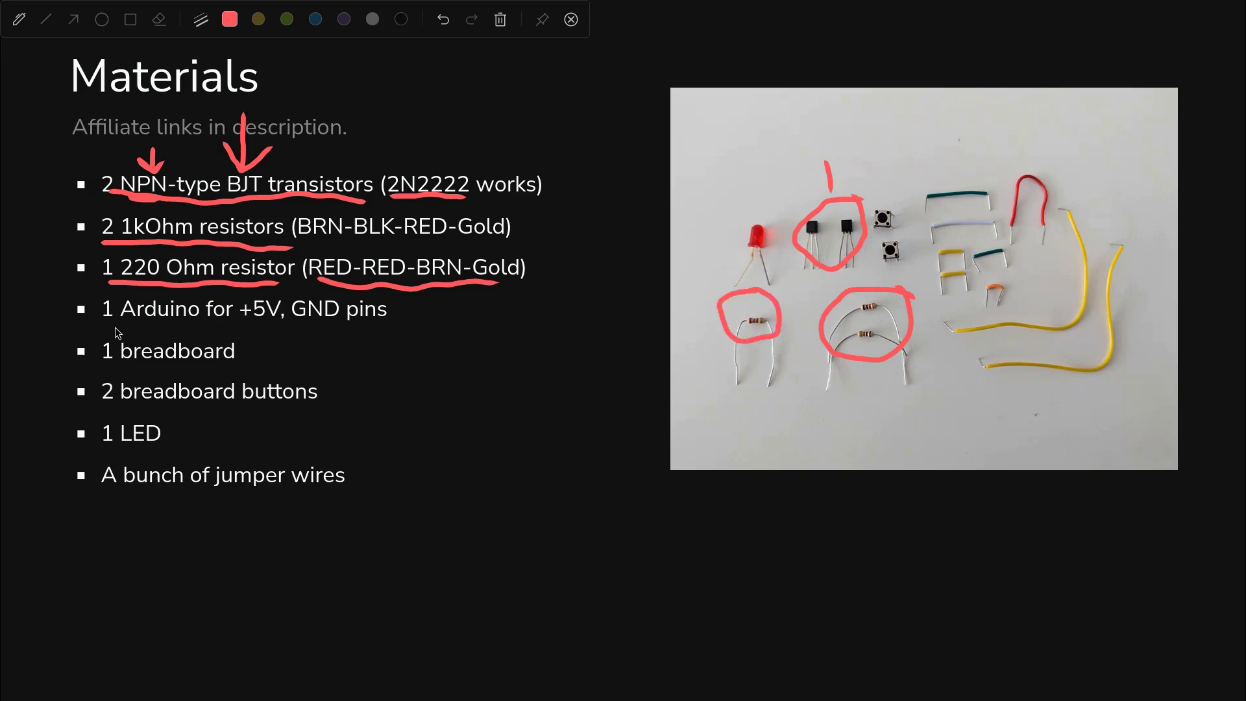
{"action": "left_click_drag", "start_coordinate": [113, 329], "coordinate": [382, 330]}
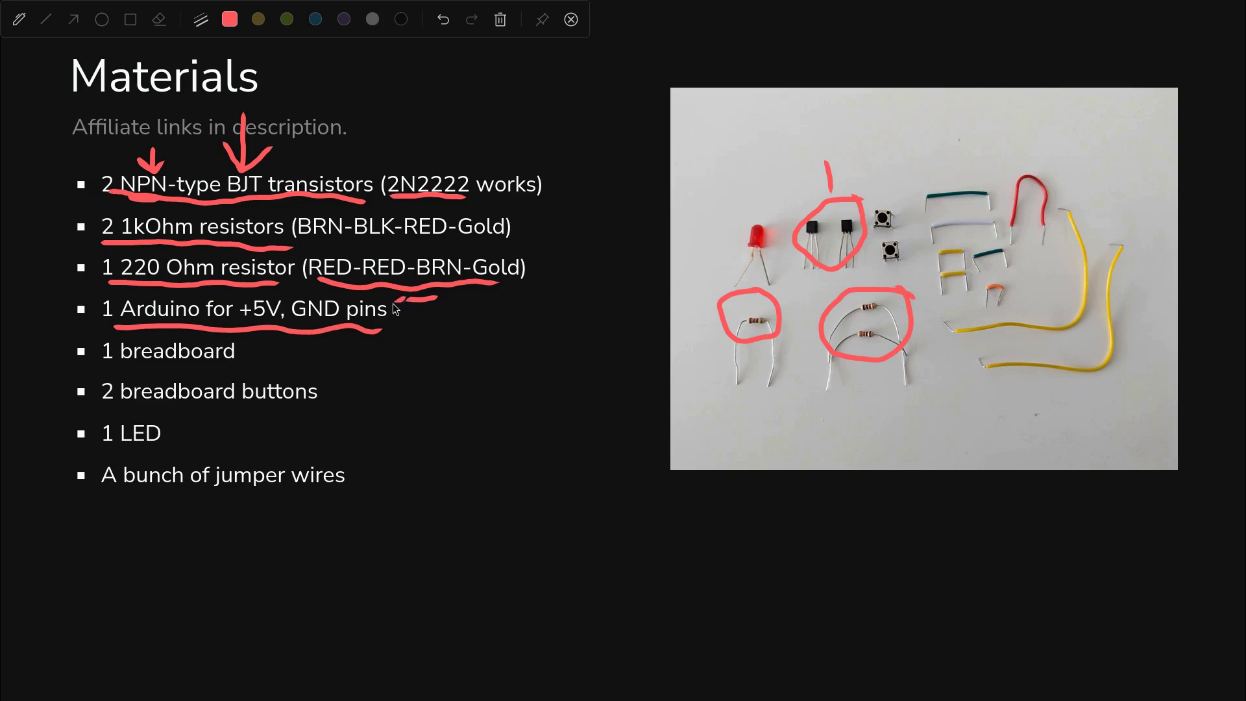
{"action": "left_click_drag", "start_coordinate": [395, 305], "coordinate": [418, 309]}
- Underline the breadboard and button lines, circle the buttons, and underline '1 LED' in yellow
{"action": "left_click_drag", "start_coordinate": [157, 374], "coordinate": [234, 376]}
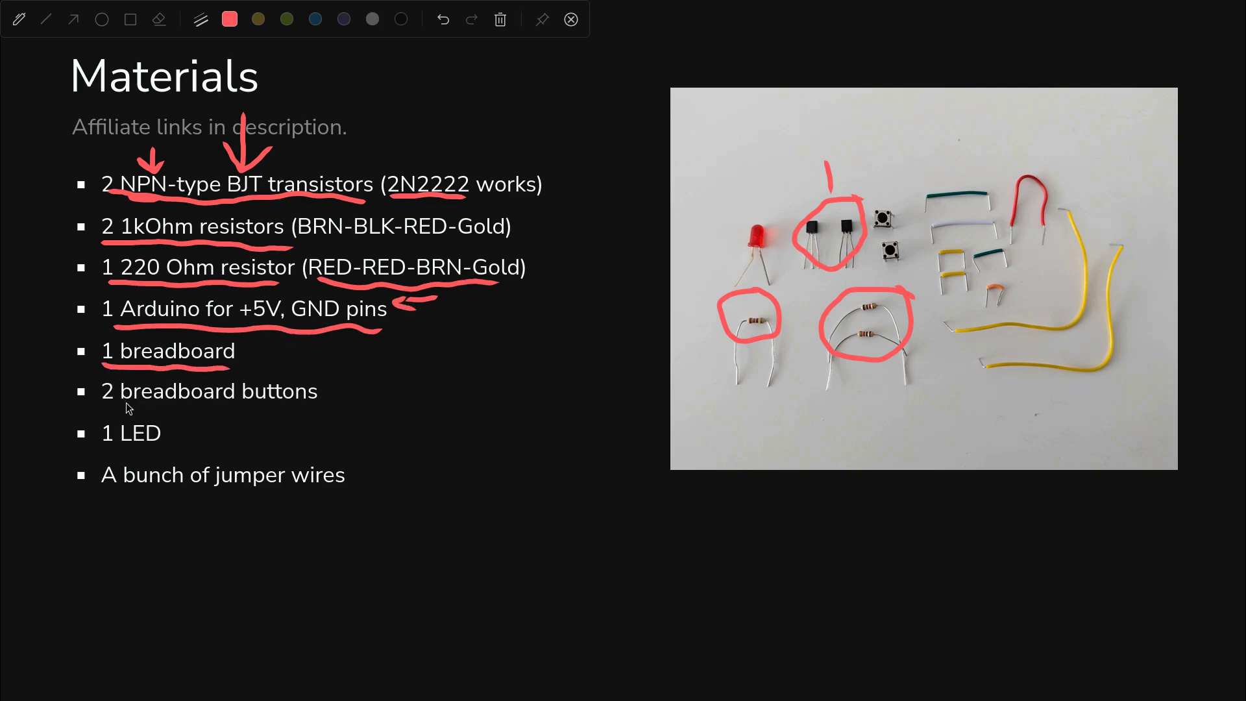
{"action": "left_click_drag", "start_coordinate": [135, 418], "coordinate": [301, 419]}
{"action": "mouse_move", "coordinate": [903, 224]}
{"action": "left_mouse_down"}
{"action": "mouse_move", "coordinate": [890, 190]}
{"action": "mouse_move", "coordinate": [862, 227]}
{"action": "mouse_move", "coordinate": [886, 279]}
{"action": "mouse_move", "coordinate": [907, 243]}
{"action": "mouse_move", "coordinate": [867, 197]}
{"action": "left_mouse_up"}
{"action": "left_click", "coordinate": [258, 19]}
{"action": "left_click_drag", "start_coordinate": [102, 457], "coordinate": [171, 449]}
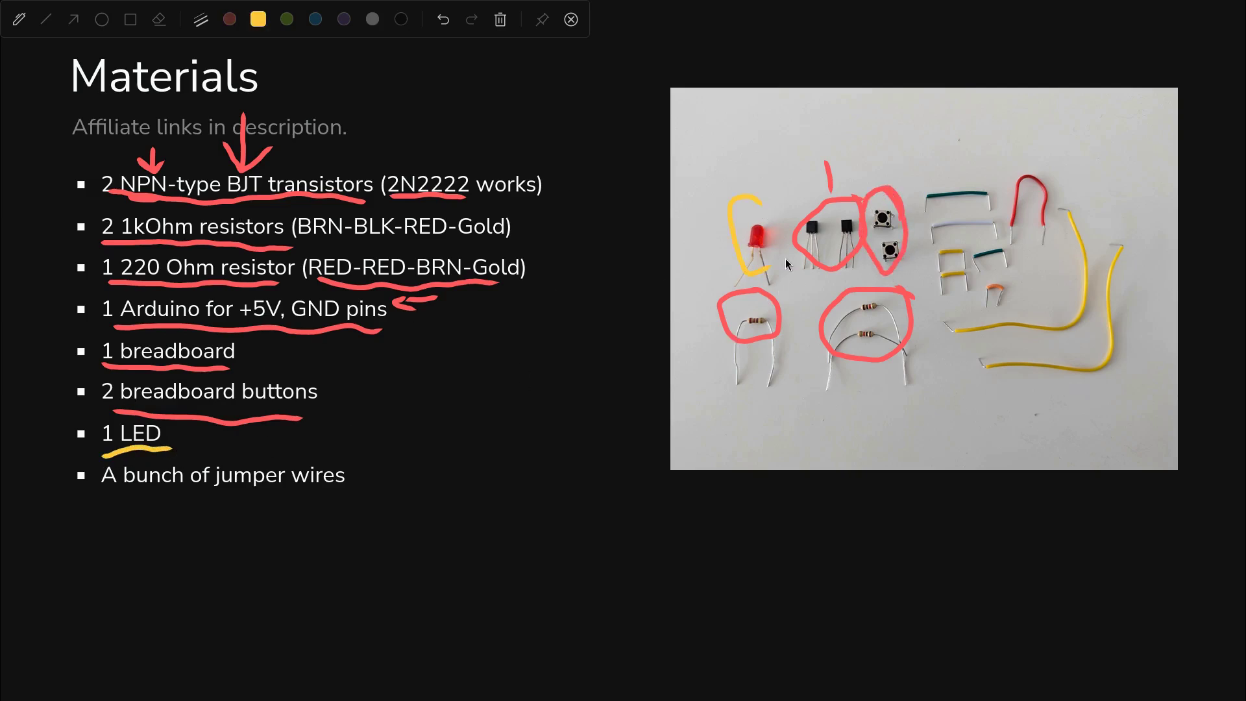
- Underline and circle the jumper wires in green, then box 'Affiliate links' in blue
{"action": "left_click", "coordinate": [287, 20]}
{"action": "left_click_drag", "start_coordinate": [112, 496], "coordinate": [340, 500]}
{"action": "mouse_move", "coordinate": [1165, 184]}
{"action": "left_mouse_down"}
{"action": "mouse_move", "coordinate": [1065, 156]}
{"action": "mouse_move", "coordinate": [934, 178]}
{"action": "mouse_move", "coordinate": [905, 256]}
{"action": "mouse_move", "coordinate": [1039, 402]}
{"action": "mouse_move", "coordinate": [1185, 297]}
{"action": "mouse_move", "coordinate": [1142, 183]}
{"action": "mouse_move", "coordinate": [1113, 164]}
{"action": "left_mouse_up"}
{"action": "left_click", "coordinate": [316, 19]}
{"action": "mouse_move", "coordinate": [71, 146]}
{"action": "left_mouse_down"}
{"action": "mouse_move", "coordinate": [176, 141]}
{"action": "mouse_move", "coordinate": [205, 104]}
{"action": "mouse_move", "coordinate": [61, 103]}
{"action": "mouse_move", "coordinate": [71, 151]}
{"action": "left_mouse_up"}
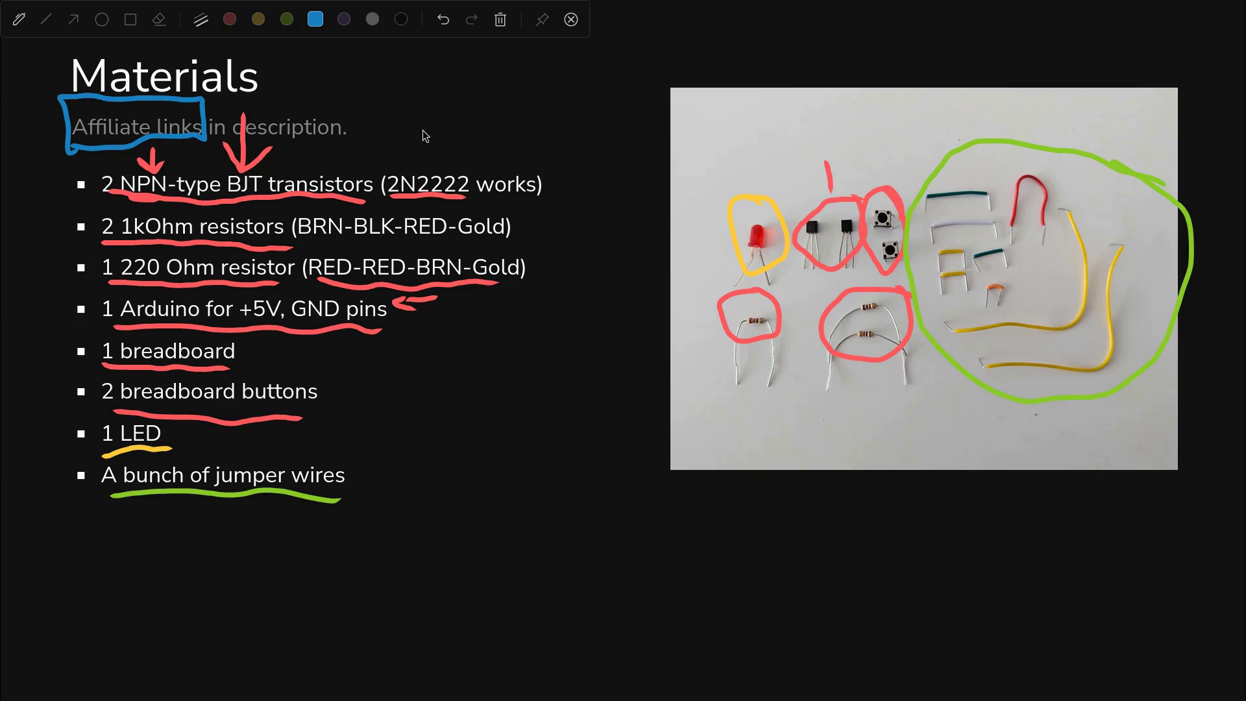
- Underline NOR in blue, then in red box the first-row 1 output and bracket the remaining rows and 0 outputs
{"action": "key", "text": "Right"}
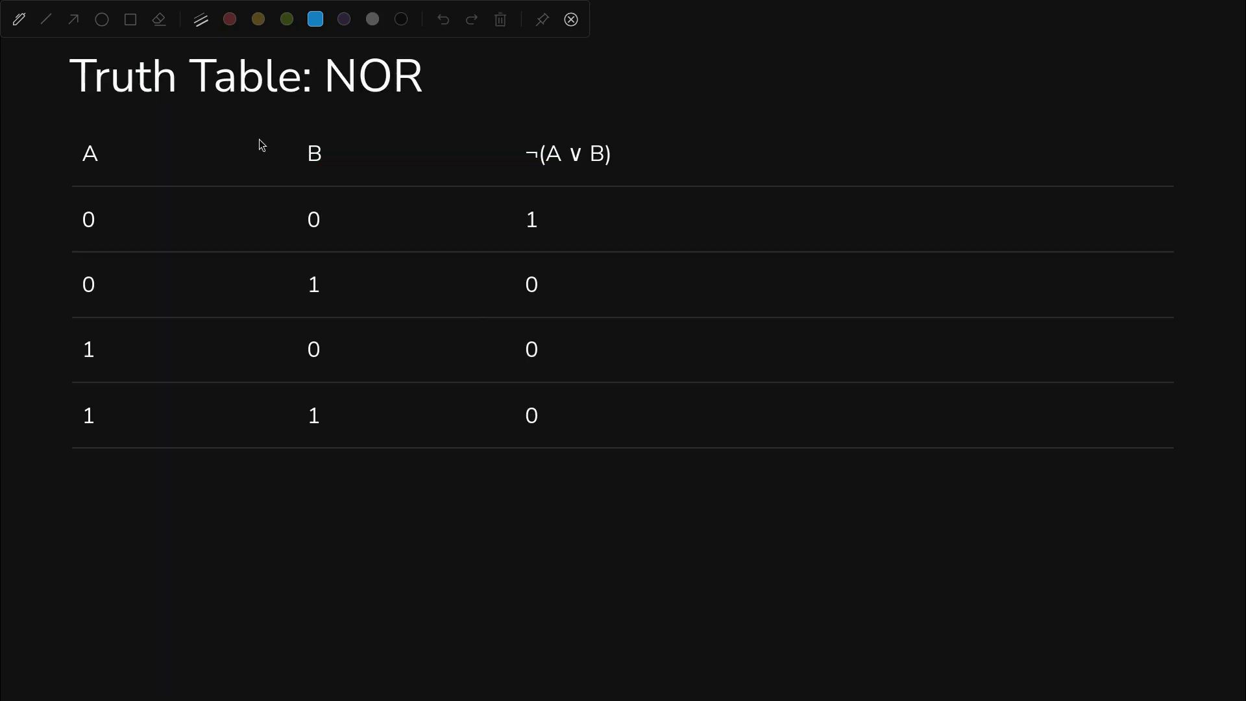
{"action": "left_click_drag", "start_coordinate": [334, 99], "coordinate": [420, 102]}
{"action": "left_click", "coordinate": [230, 19]}
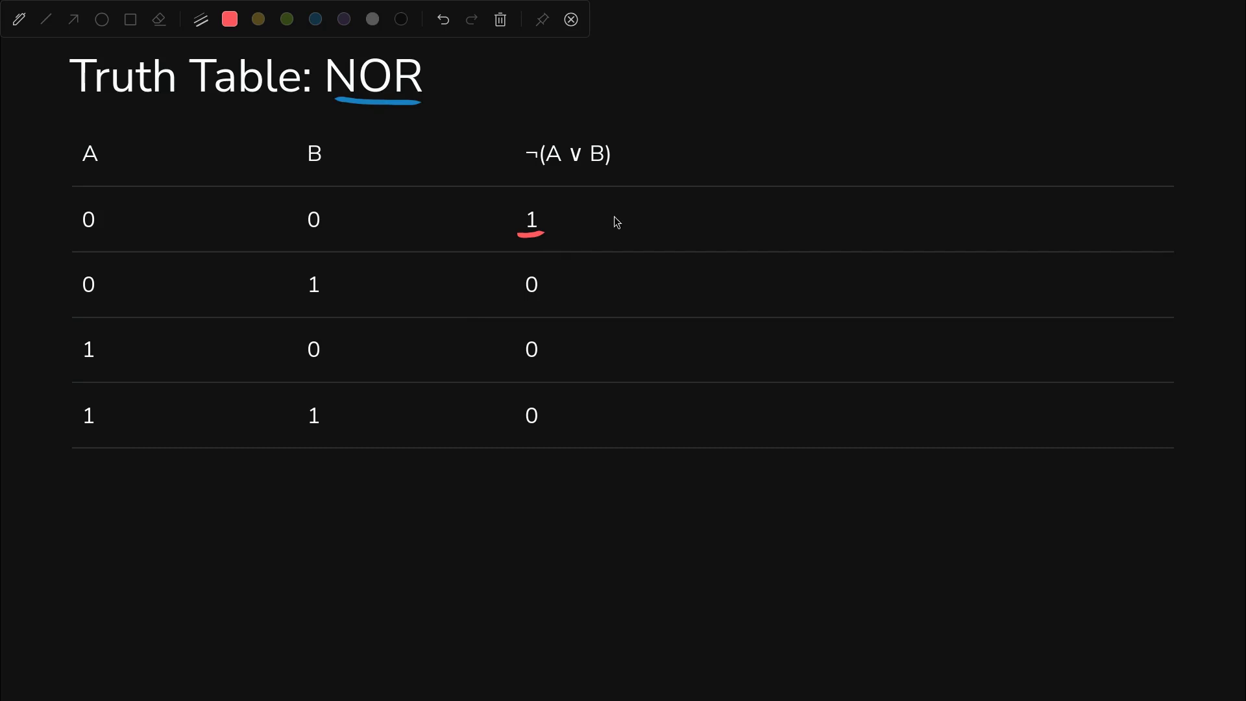
{"action": "mouse_move", "coordinate": [512, 192]}
{"action": "left_mouse_down"}
{"action": "mouse_move", "coordinate": [546, 195]}
{"action": "mouse_move", "coordinate": [556, 231]}
{"action": "left_mouse_up"}
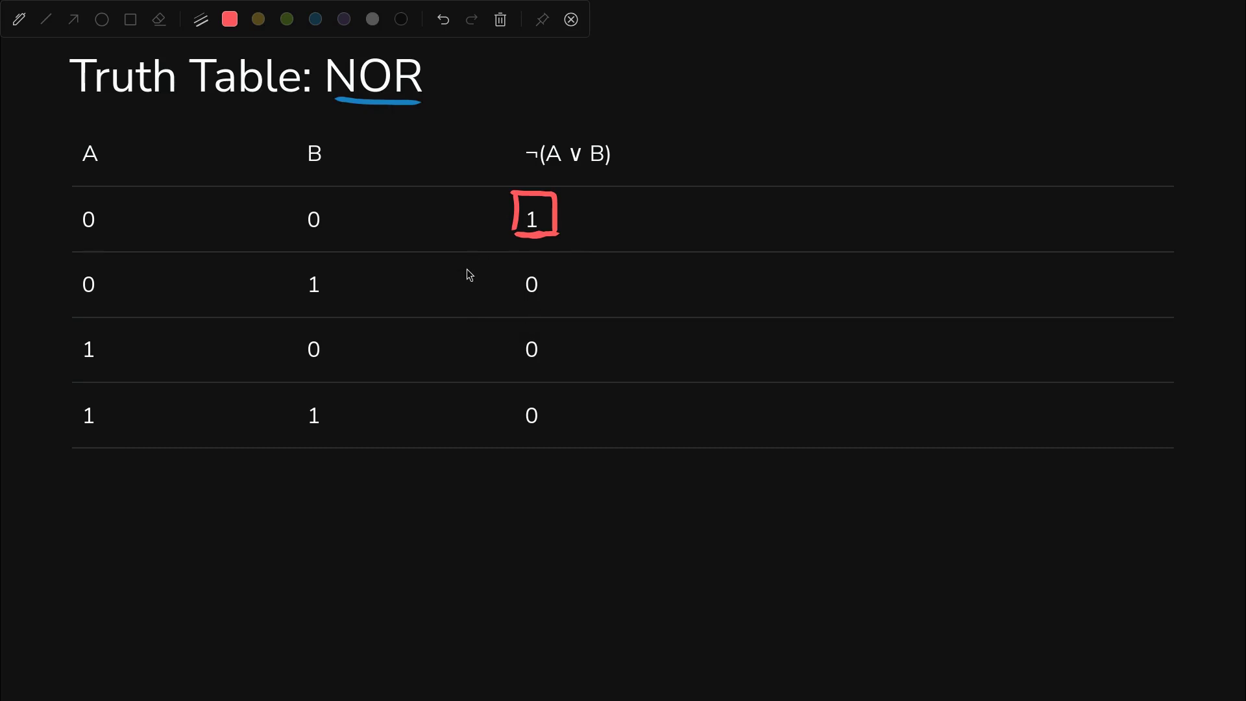
{"action": "mouse_move", "coordinate": [127, 253]}
{"action": "left_mouse_down"}
{"action": "mouse_move", "coordinate": [63, 274]}
{"action": "mouse_move", "coordinate": [69, 447]}
{"action": "mouse_move", "coordinate": [129, 455]}
{"action": "mouse_move", "coordinate": [102, 427]}
{"action": "mouse_move", "coordinate": [332, 430]}
{"action": "left_mouse_up"}
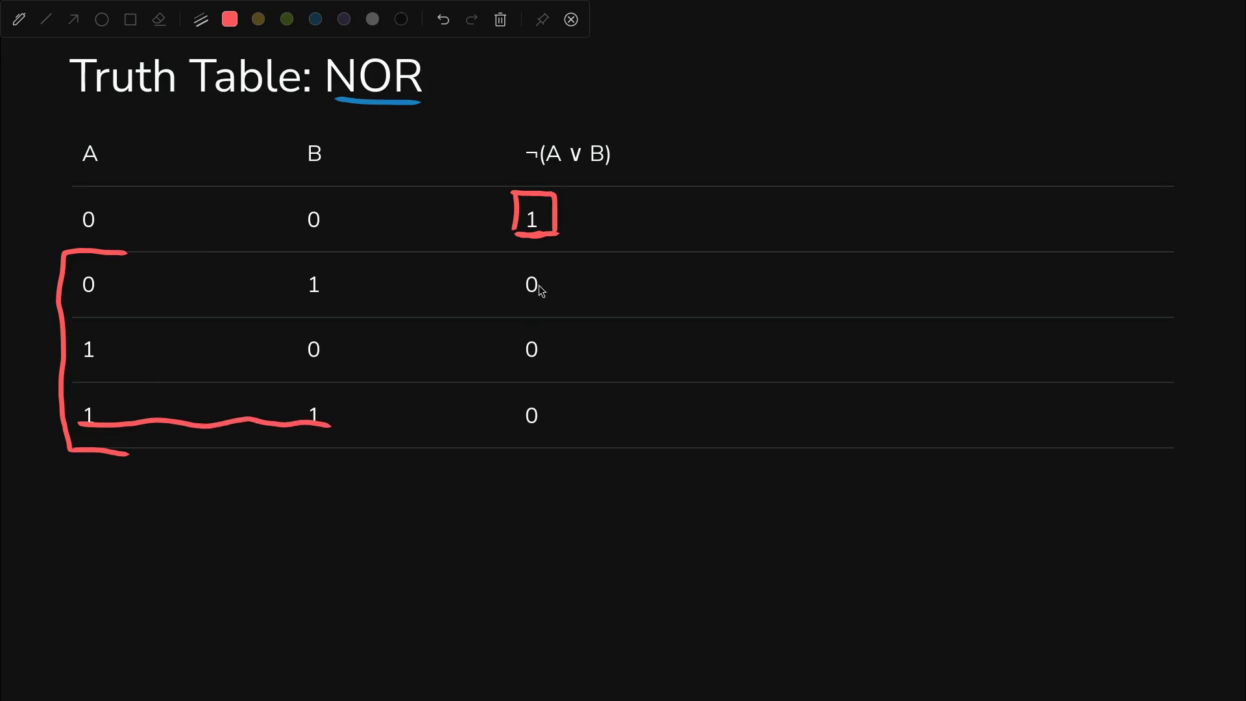
{"action": "mouse_move", "coordinate": [546, 257]}
{"action": "left_mouse_down"}
{"action": "mouse_move", "coordinate": [570, 298]}
{"action": "mouse_move", "coordinate": [574, 435]}
{"action": "mouse_move", "coordinate": [542, 441]}
{"action": "left_mouse_up"}
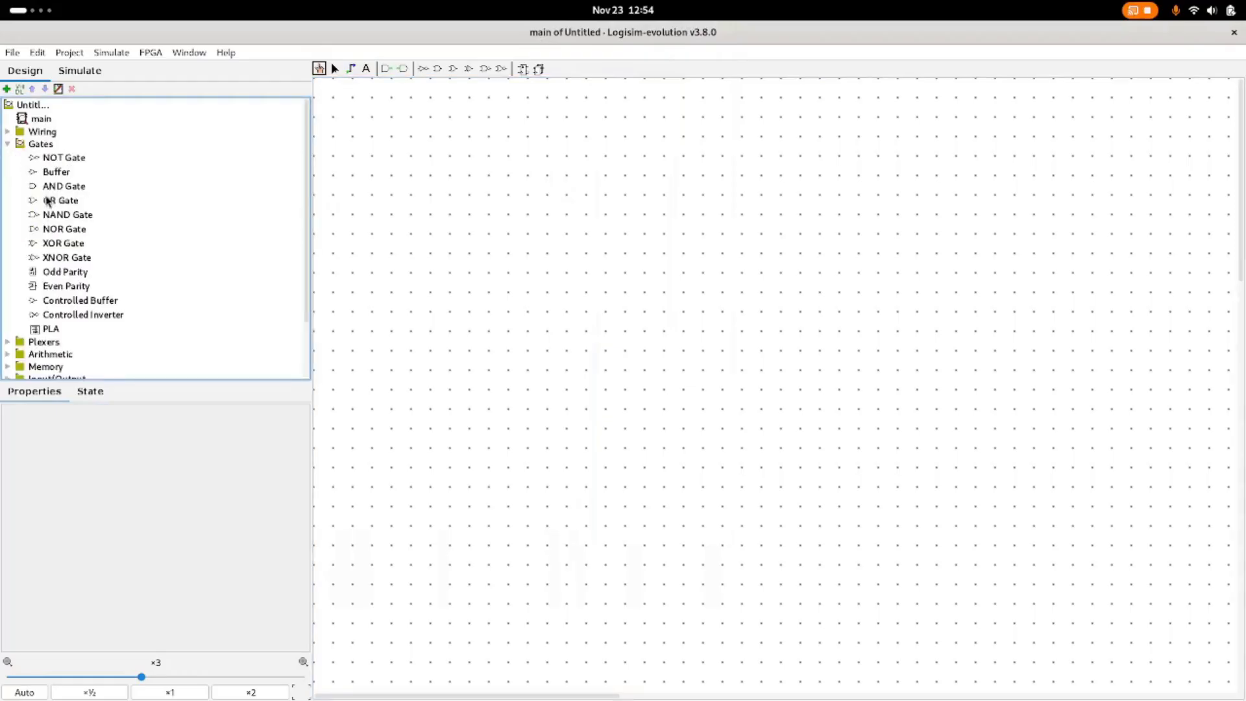
- Place a NOR gate, two input pins and an output pin, and wire the first input to the gate
{"action": "left_click", "coordinate": [62, 229]}
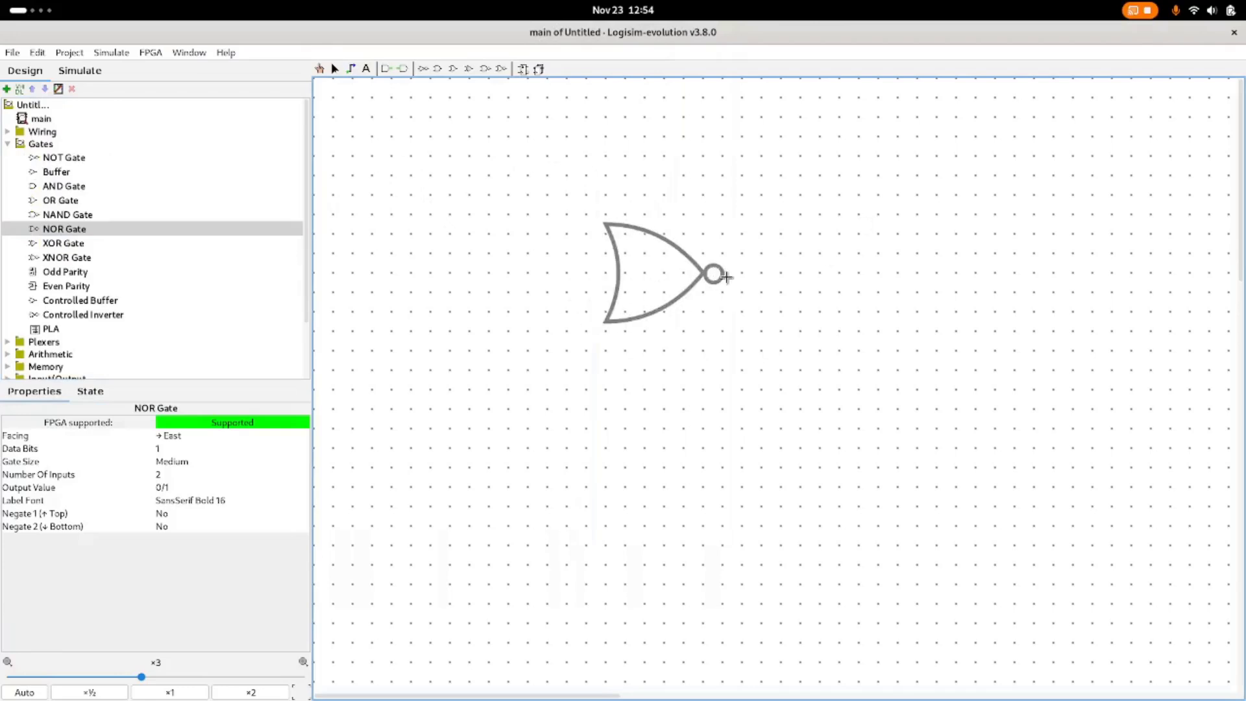
{"action": "left_click", "coordinate": [761, 312]}
{"action": "left_click", "coordinate": [385, 68]}
{"action": "left_click", "coordinate": [449, 253]}
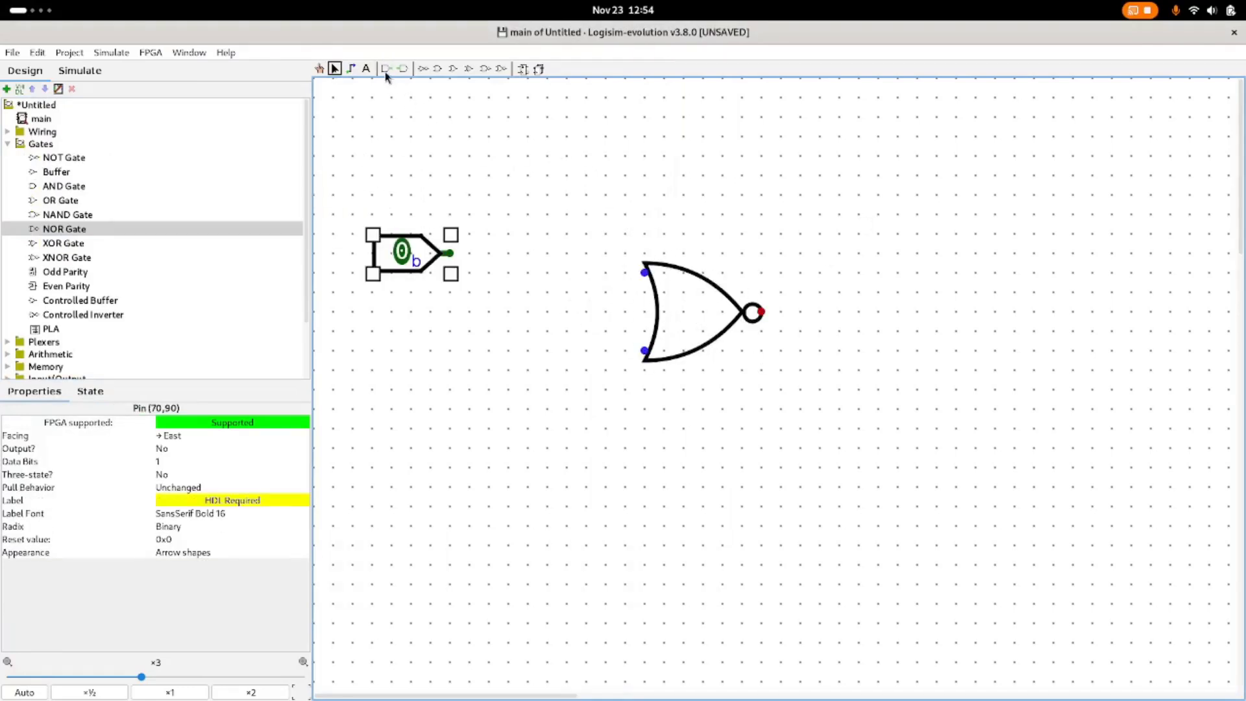
{"action": "left_click", "coordinate": [450, 409]}
{"action": "left_click", "coordinate": [402, 68]}
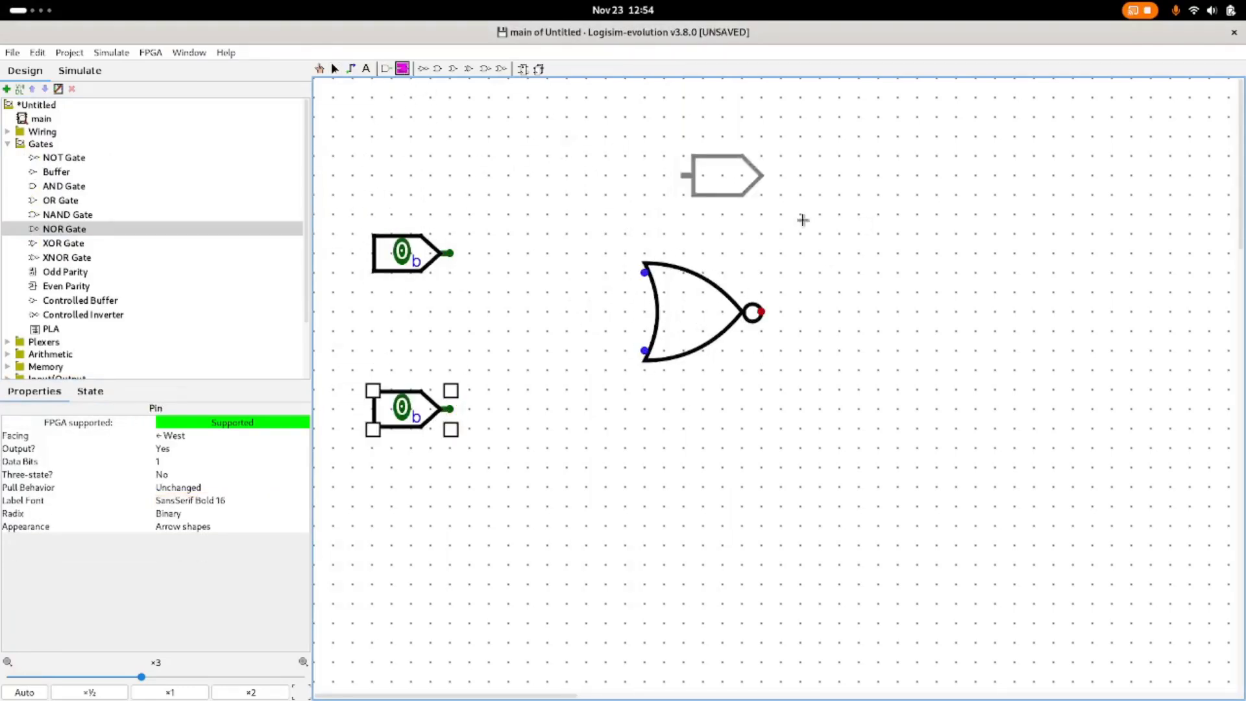
{"action": "left_click", "coordinate": [1056, 331]}
{"action": "left_click_drag", "start_coordinate": [449, 253], "coordinate": [645, 273]}
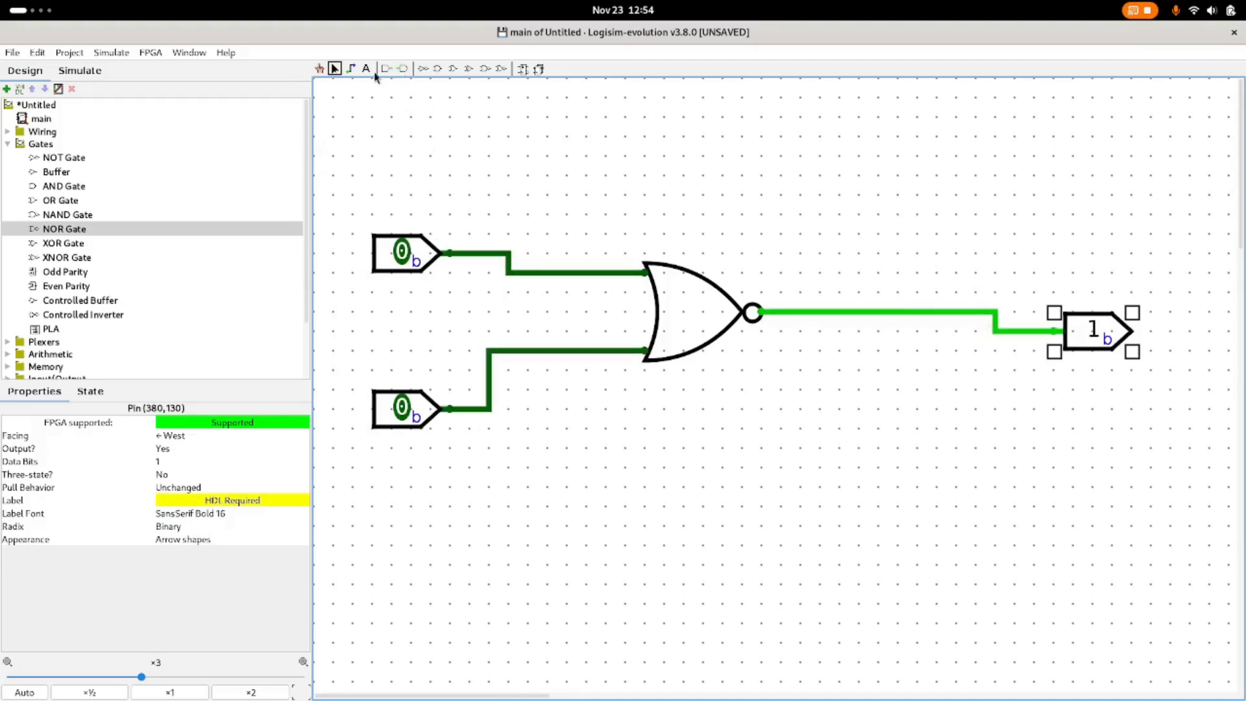
- Poke the two inputs through their combinations, finishing with both at 0 and the output at 1
{"action": "left_click", "coordinate": [320, 68]}
{"action": "left_click", "coordinate": [402, 253]}
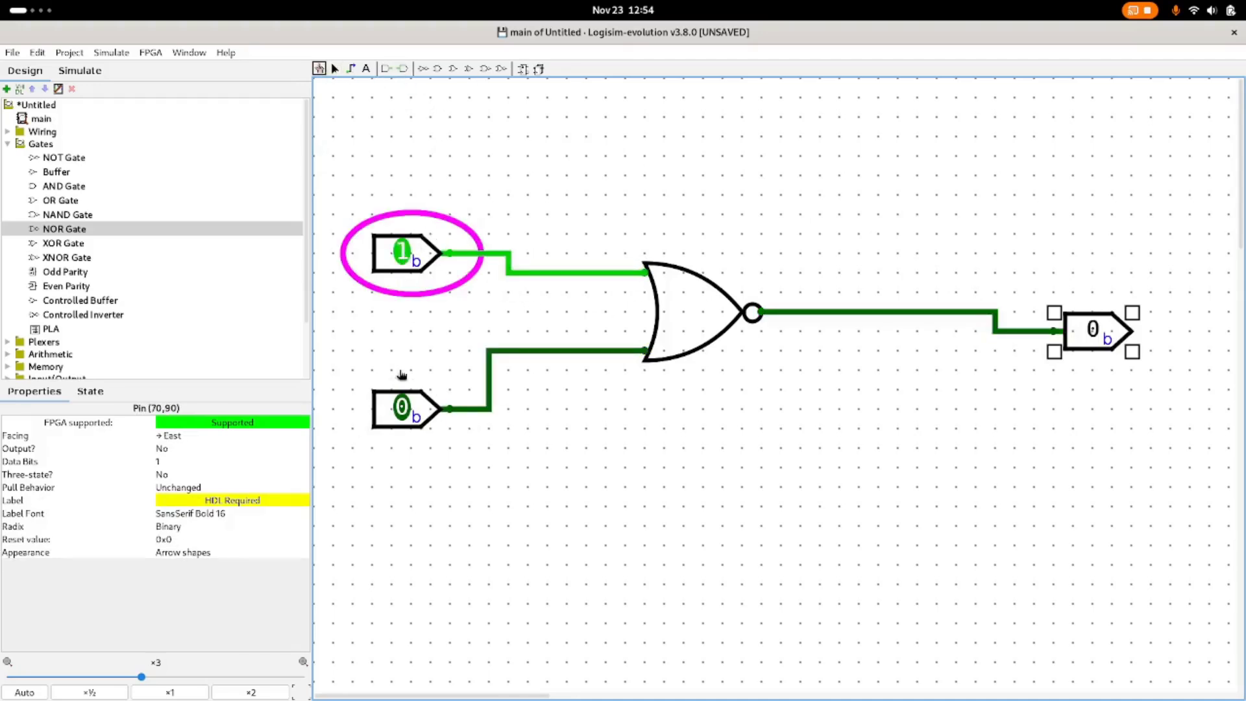
{"action": "left_click", "coordinate": [409, 420]}
{"action": "left_click", "coordinate": [407, 419]}
{"action": "left_click", "coordinate": [413, 263]}
{"action": "left_click", "coordinate": [411, 260]}
{"action": "left_click", "coordinate": [410, 261]}
{"action": "left_click", "coordinate": [410, 261]}
{"action": "left_click", "coordinate": [407, 415]}
{"action": "left_click", "coordinate": [407, 415]}
{"action": "left_click", "coordinate": [396, 254]}
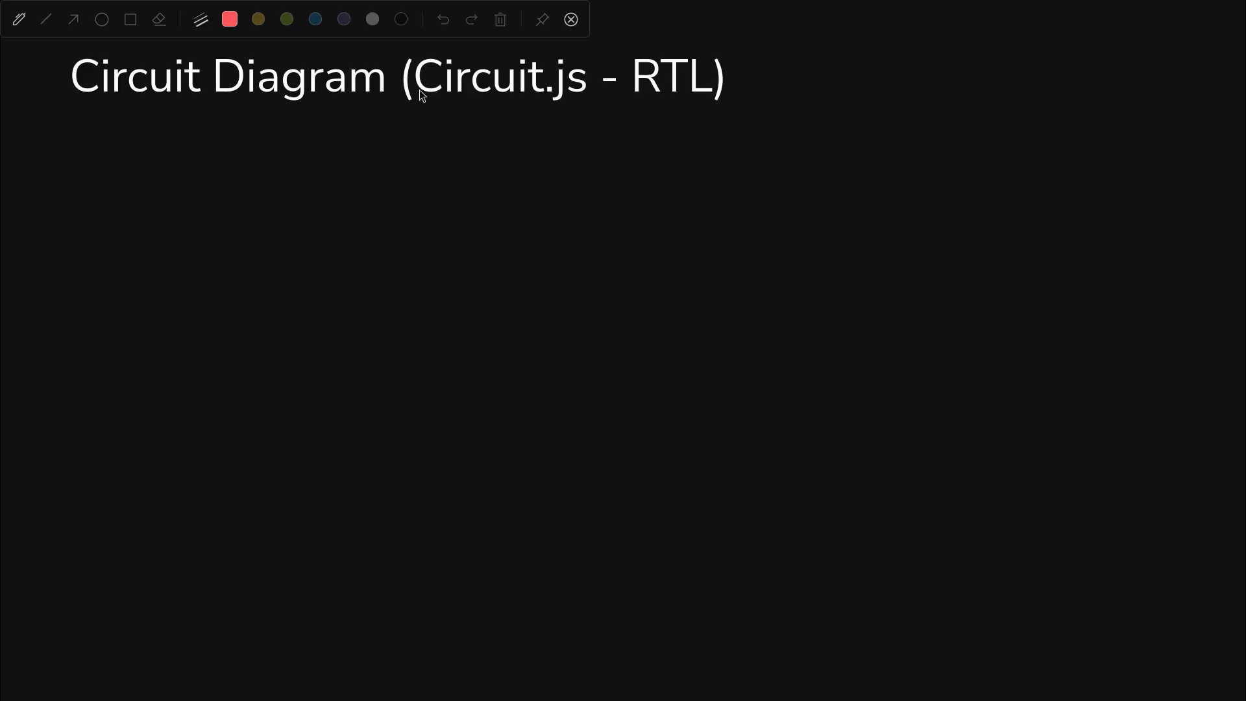
- Underline 'Circuit.js' and 'Circuit Diagram' in the slide title, redrawing the sloppy second underline
{"action": "left_click_drag", "start_coordinate": [416, 95], "coordinate": [494, 102]}
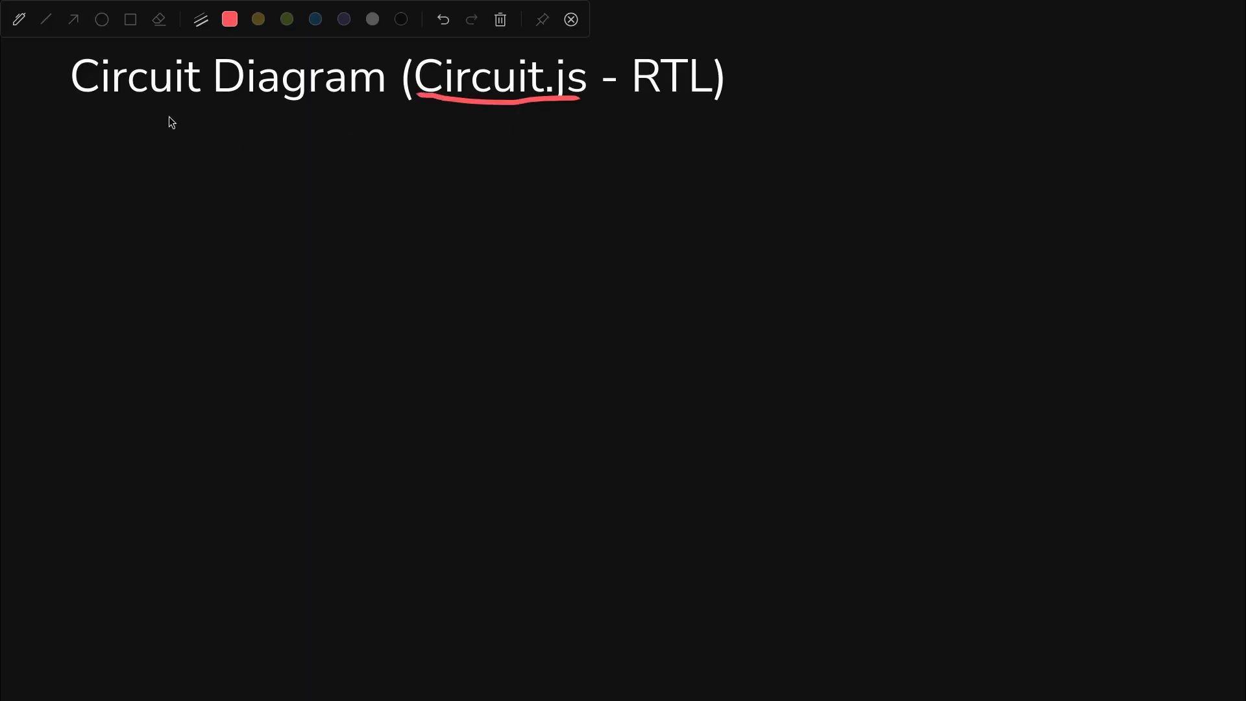
{"action": "left_click_drag", "start_coordinate": [85, 102], "coordinate": [387, 130]}
{"action": "key", "text": "ctrl+z"}
{"action": "mouse_move", "coordinate": [79, 99]}
{"action": "left_mouse_down"}
{"action": "mouse_move", "coordinate": [209, 112]}
{"action": "mouse_move", "coordinate": [353, 104]}
{"action": "left_mouse_up"}
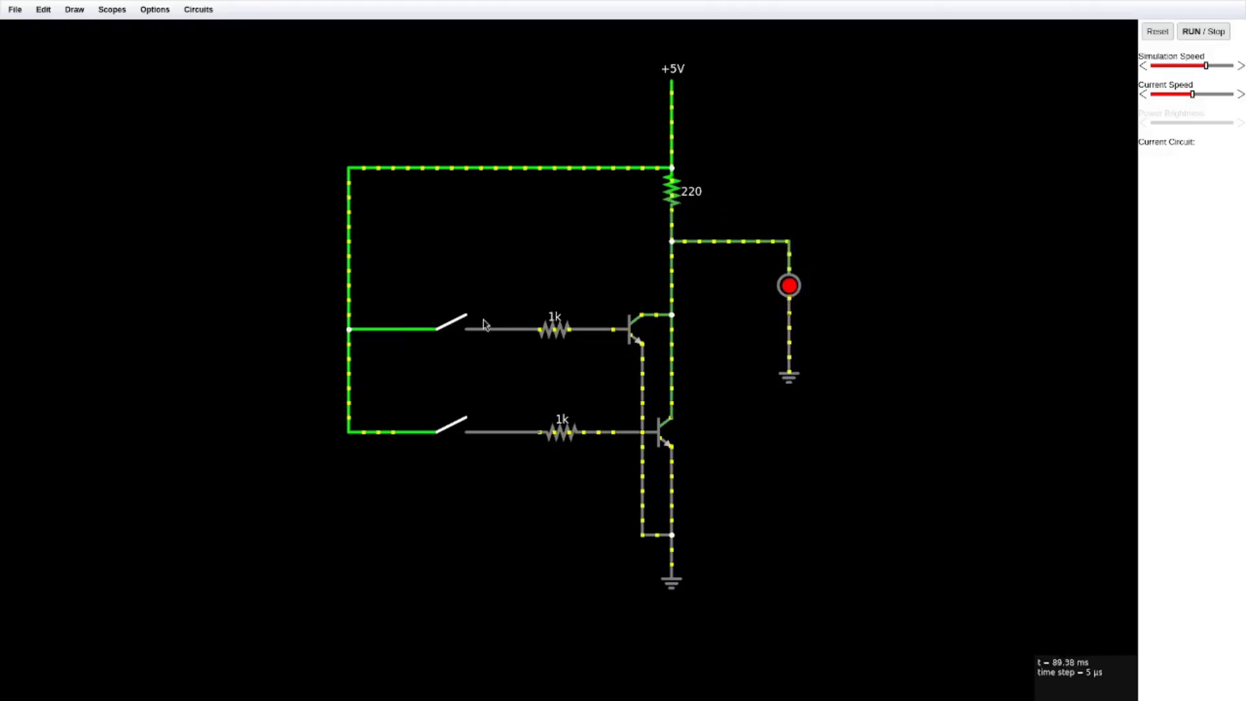
- Toggle the top and bottom switches through several combinations and view the 220 ohm resistor's settings without changing them
{"action": "left_click", "coordinate": [454, 324]}
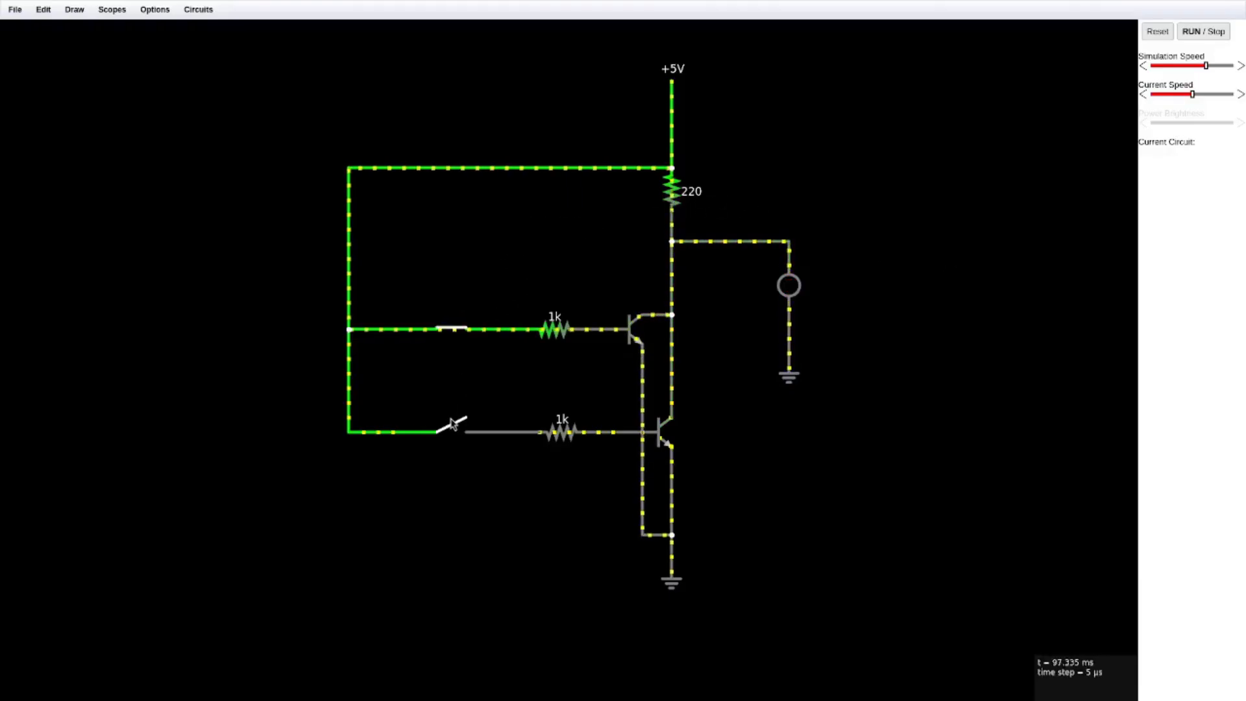
{"action": "left_click", "coordinate": [458, 435]}
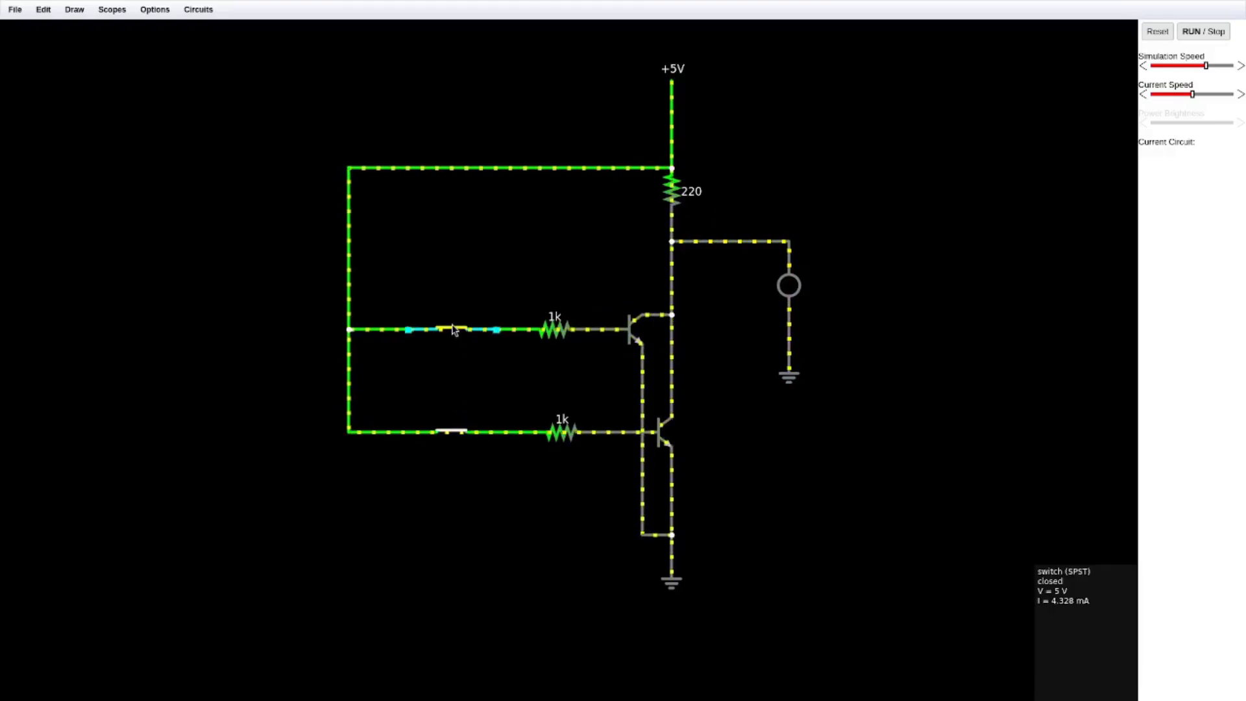
{"action": "left_click", "coordinate": [455, 434]}
{"action": "left_click", "coordinate": [455, 434]}
{"action": "left_click", "coordinate": [453, 328]}
{"action": "left_click", "coordinate": [457, 434]}
{"action": "left_click", "coordinate": [452, 330]}
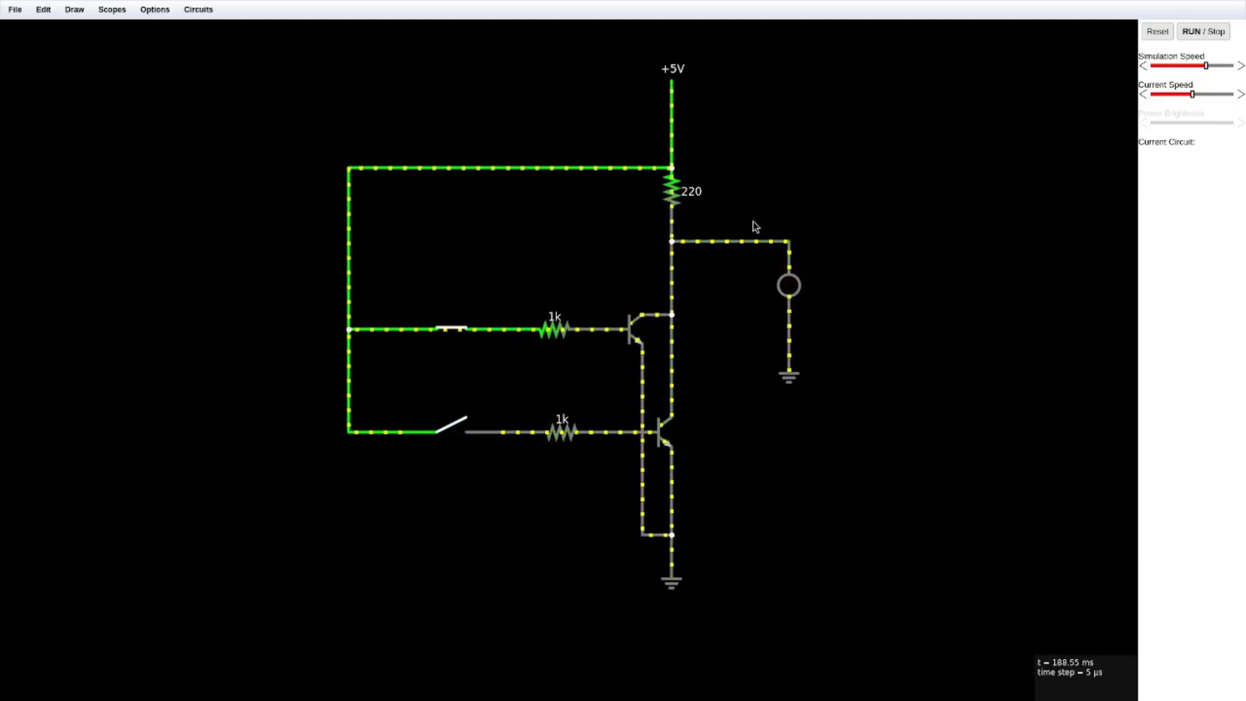
{"action": "double_click", "coordinate": [670, 188]}
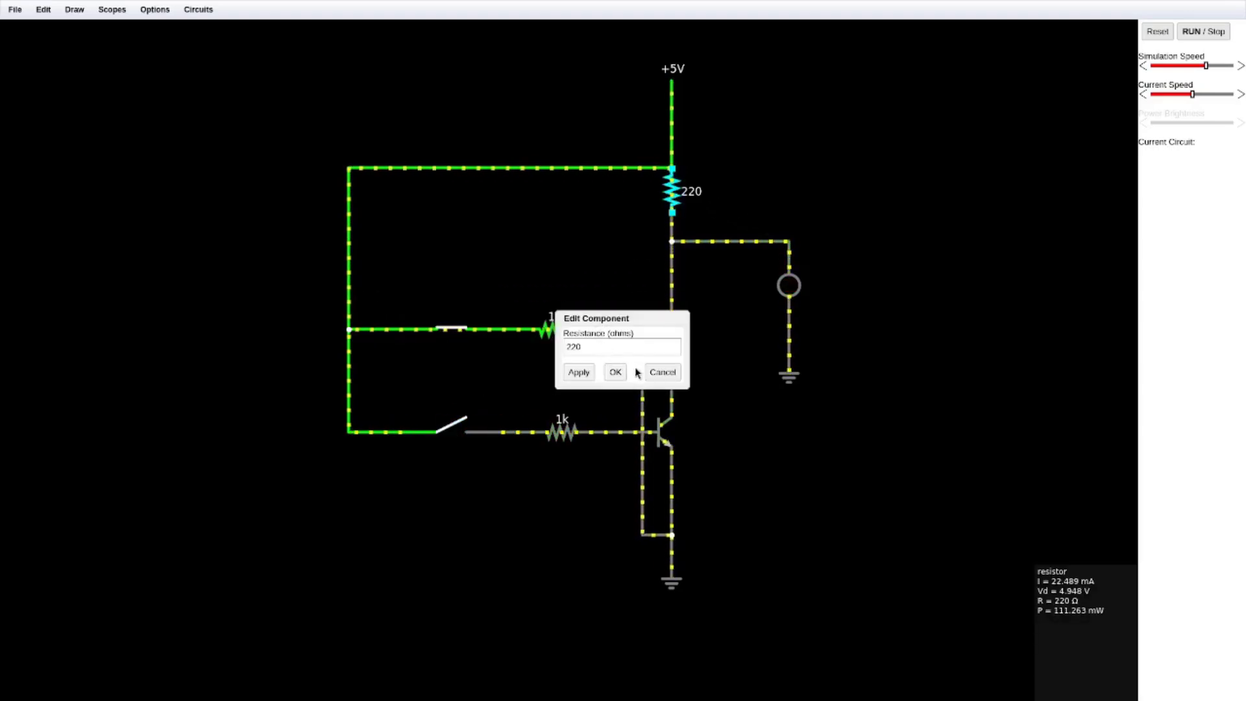
{"action": "left_click", "coordinate": [657, 372]}
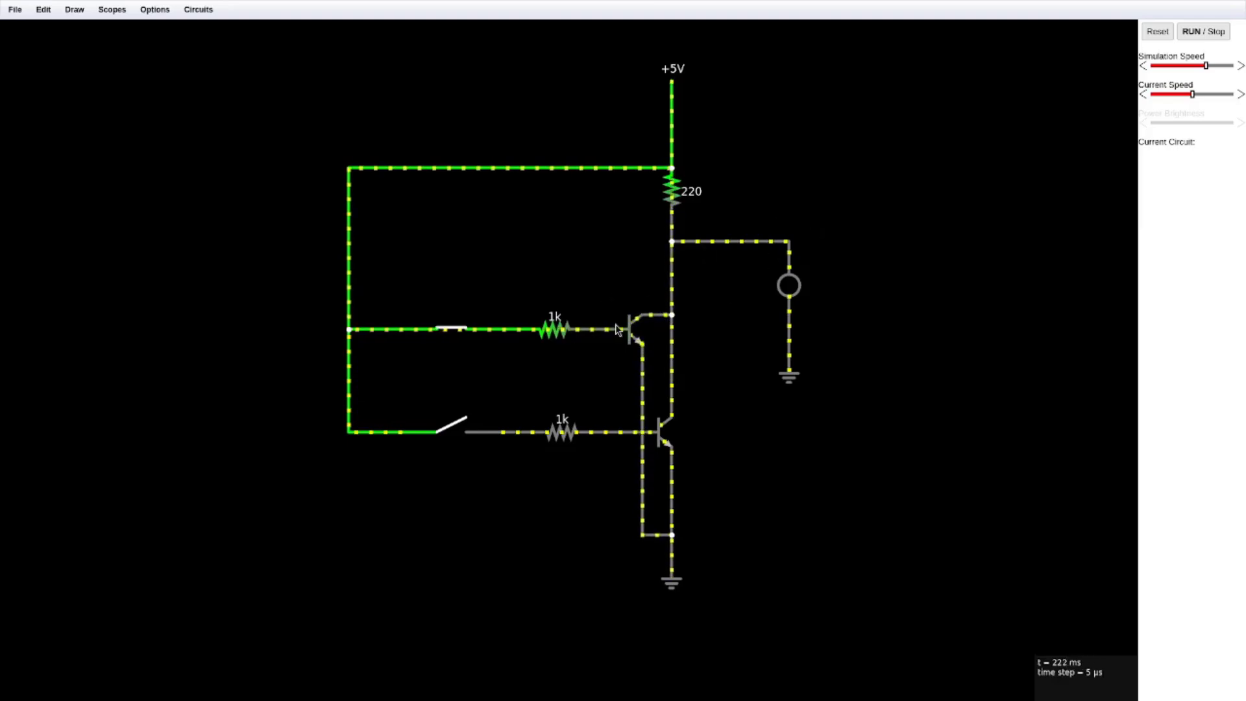
- Cycle the switches through more combinations, ending with both open so the LED lights
{"action": "left_click", "coordinate": [459, 433]}
{"action": "left_click", "coordinate": [459, 434]}
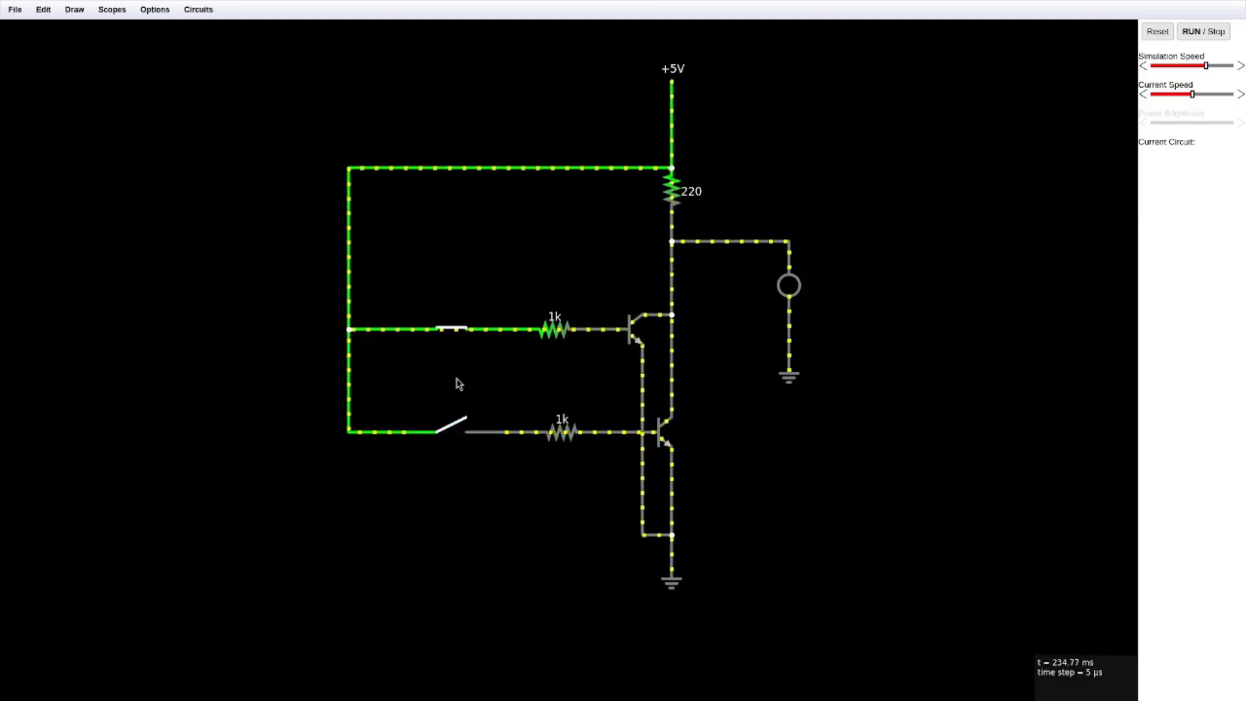
{"action": "left_click", "coordinate": [458, 331]}
{"action": "left_click", "coordinate": [458, 331]}
{"action": "left_click", "coordinate": [457, 331]}
{"action": "left_click", "coordinate": [458, 433]}
{"action": "left_click", "coordinate": [458, 433]}
{"action": "left_click", "coordinate": [457, 331]}
{"action": "left_click", "coordinate": [457, 433]}
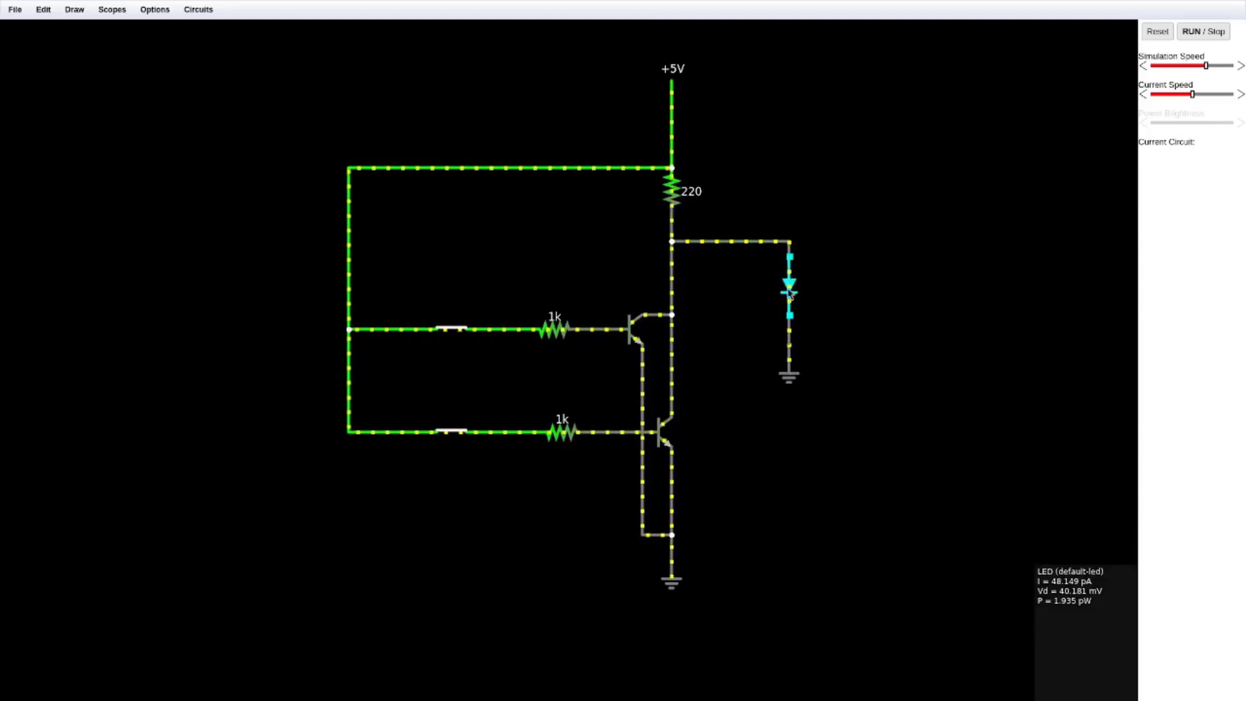
{"action": "left_click", "coordinate": [464, 332]}
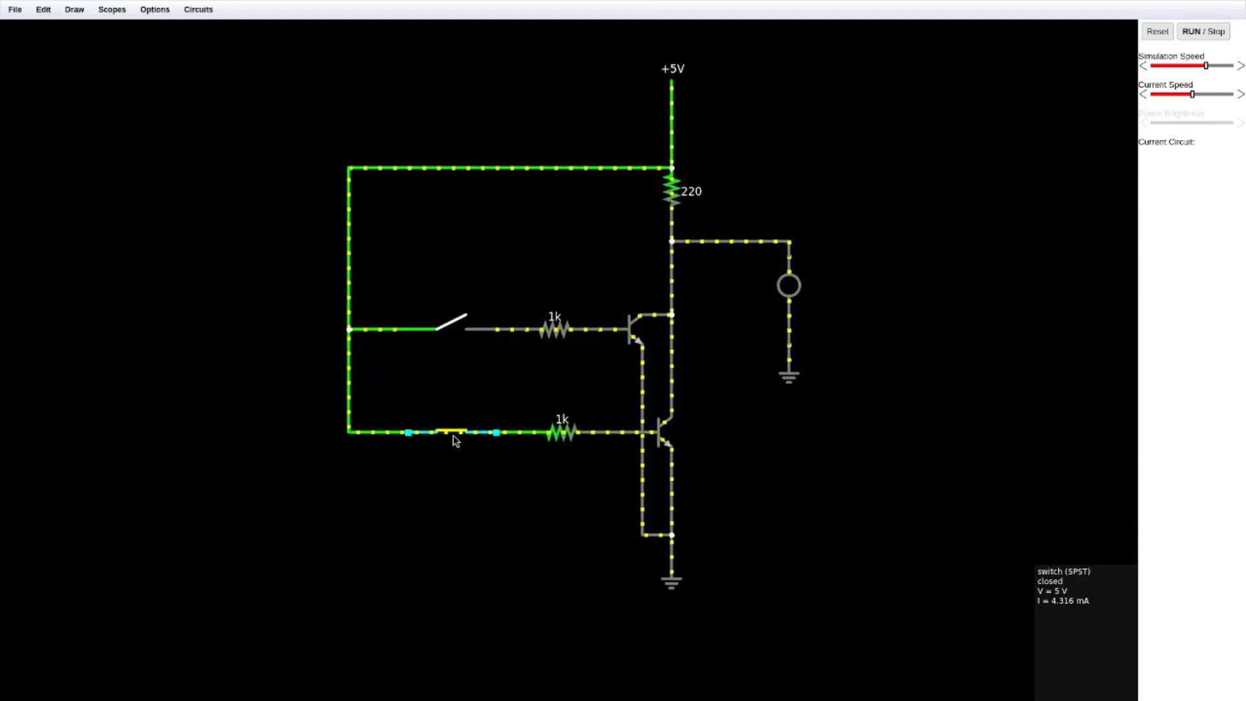
{"action": "left_click", "coordinate": [453, 434]}
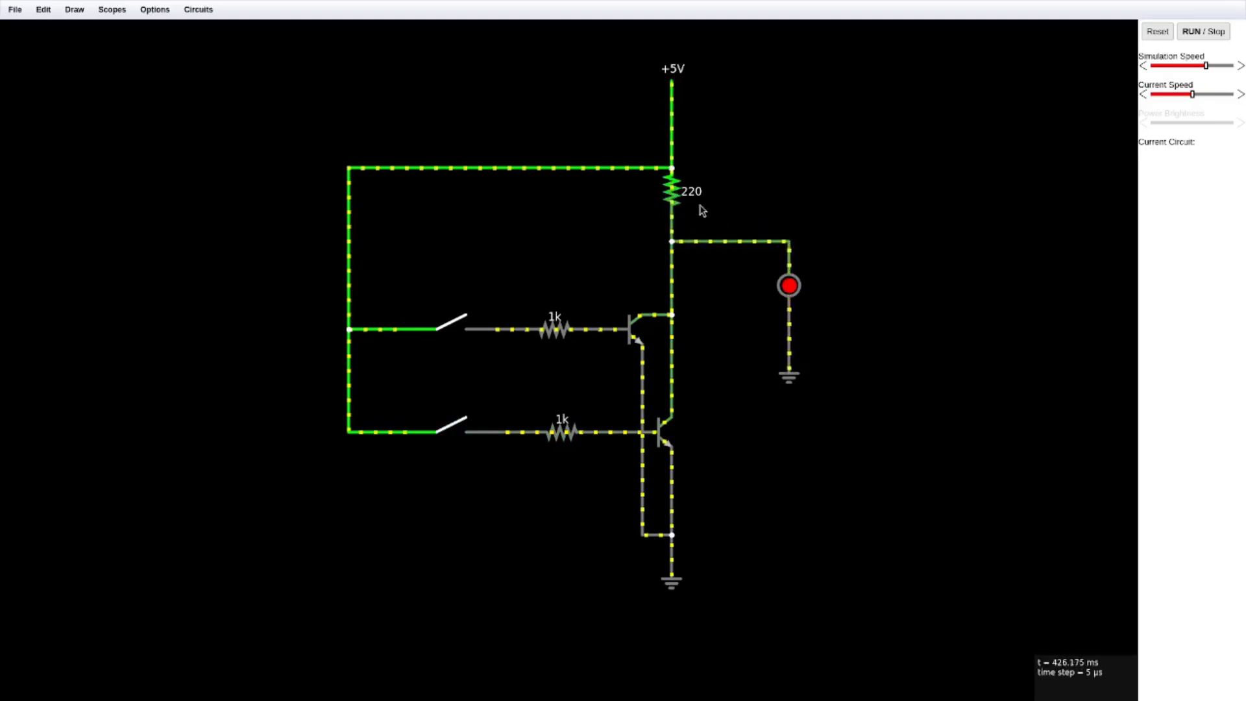
- Inspect the 220 ohm resistor's value and close its settings unchanged
{"action": "double_click", "coordinate": [673, 191]}
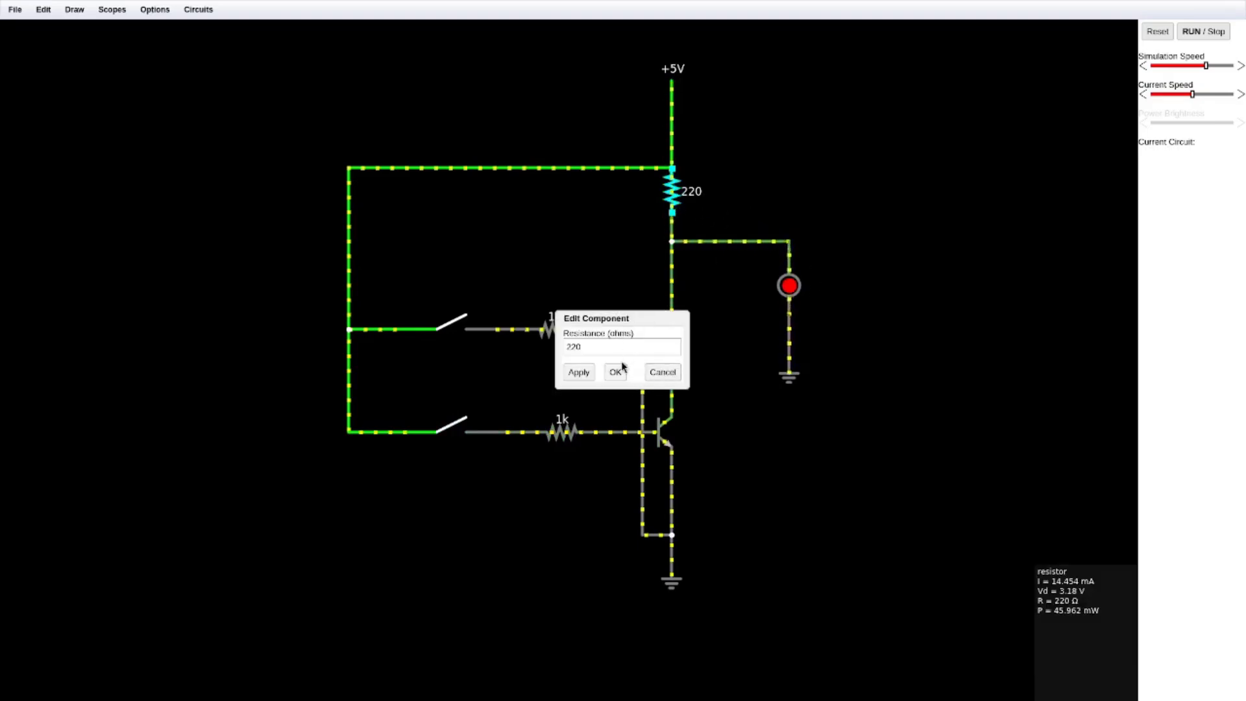
{"action": "double_click", "coordinate": [598, 344]}
{"action": "left_click", "coordinate": [659, 375]}
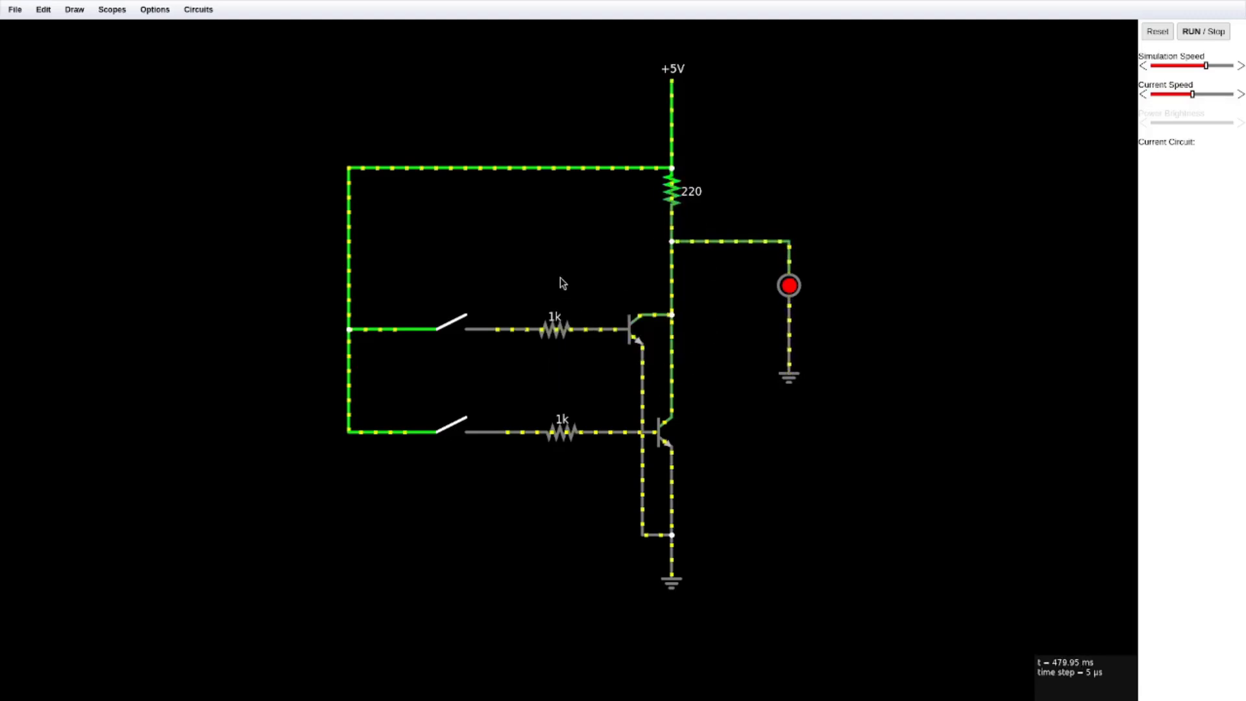
- Open File > Import From Text, focus its text area, then close the dialog
{"action": "left_click", "coordinate": [14, 10]}
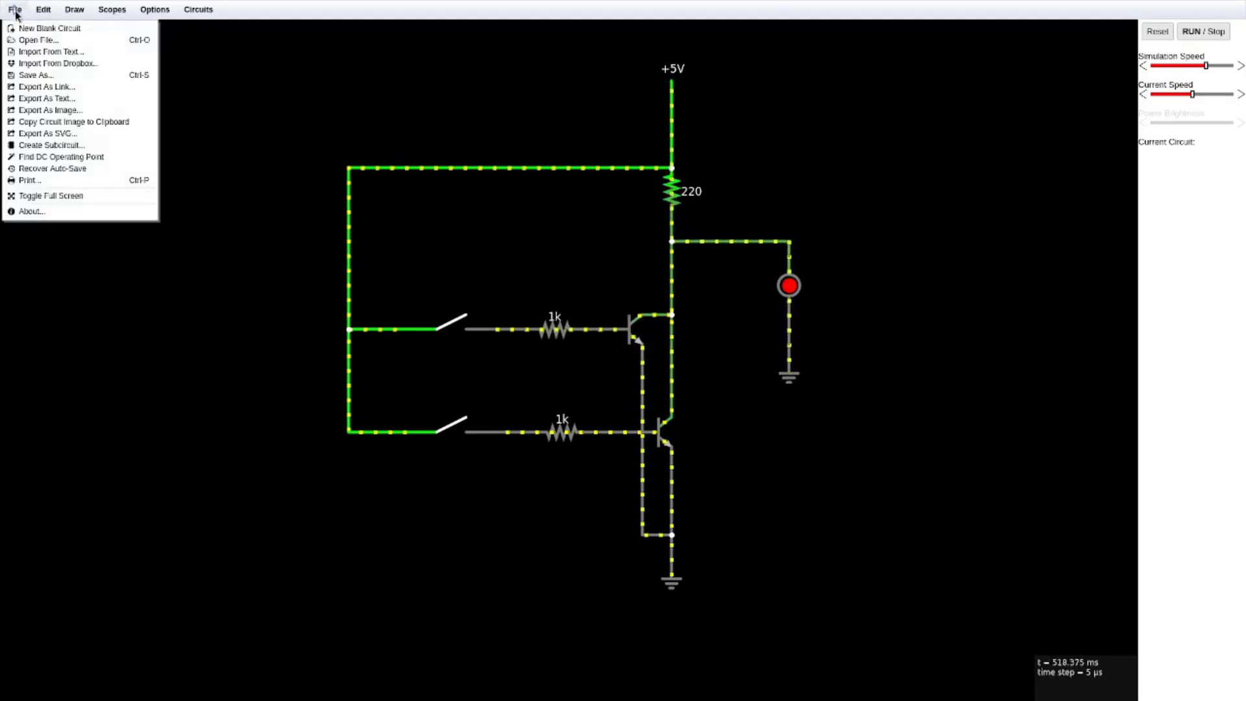
{"action": "left_click", "coordinate": [55, 52]}
{"action": "left_click", "coordinate": [593, 334]}
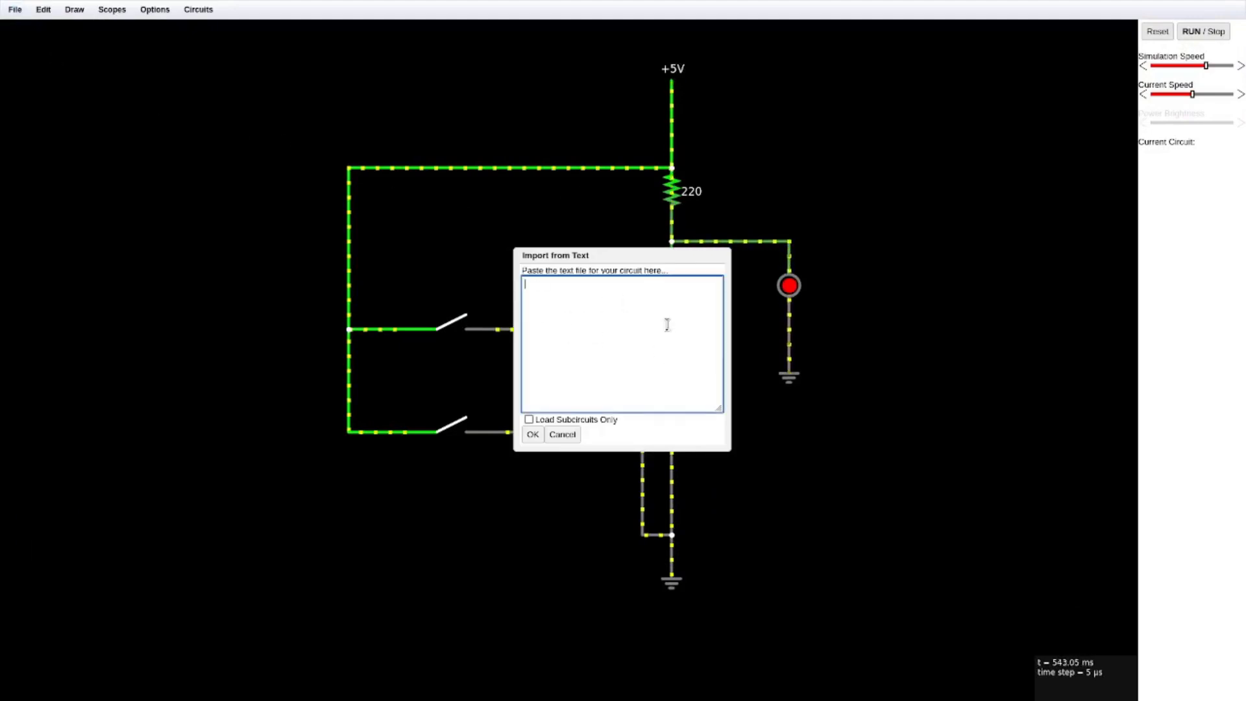
{"action": "left_click", "coordinate": [563, 434]}
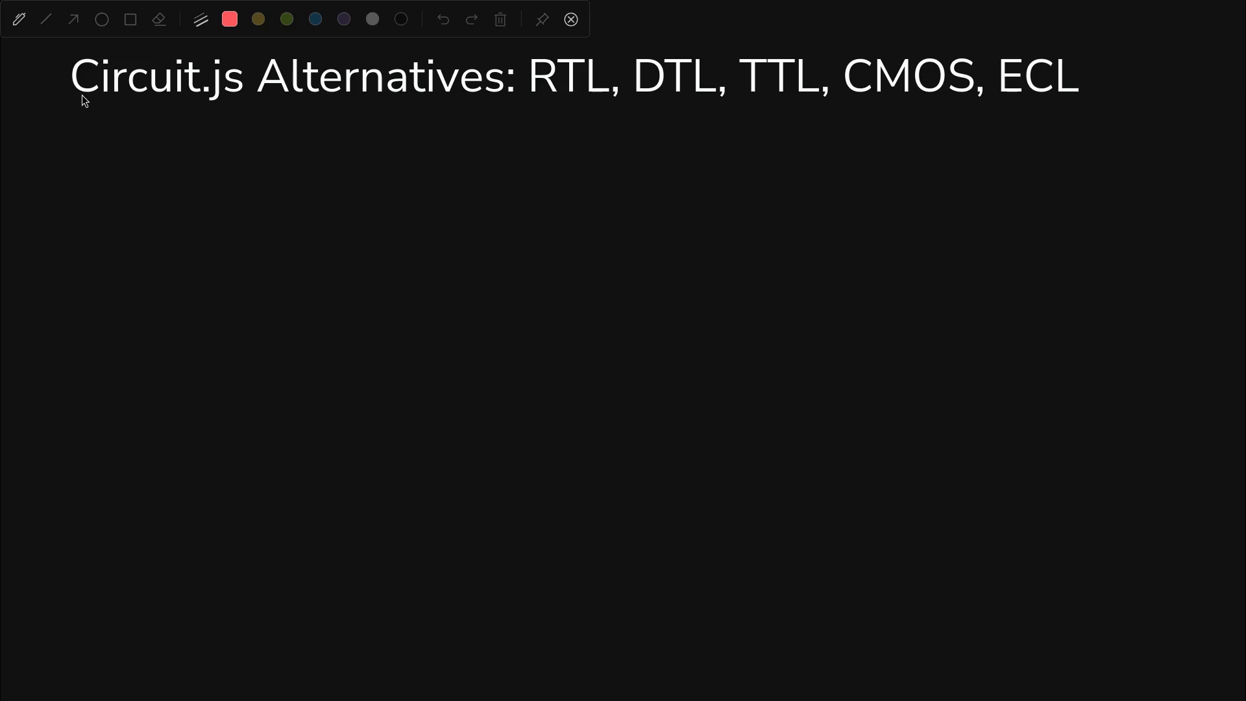
- Underline 'Circuit.js' in red and draw an upward arrow pointing at 'Alternatives'
{"action": "left_click_drag", "start_coordinate": [82, 95], "coordinate": [237, 103]}
{"action": "left_click_drag", "start_coordinate": [342, 121], "coordinate": [344, 155]}
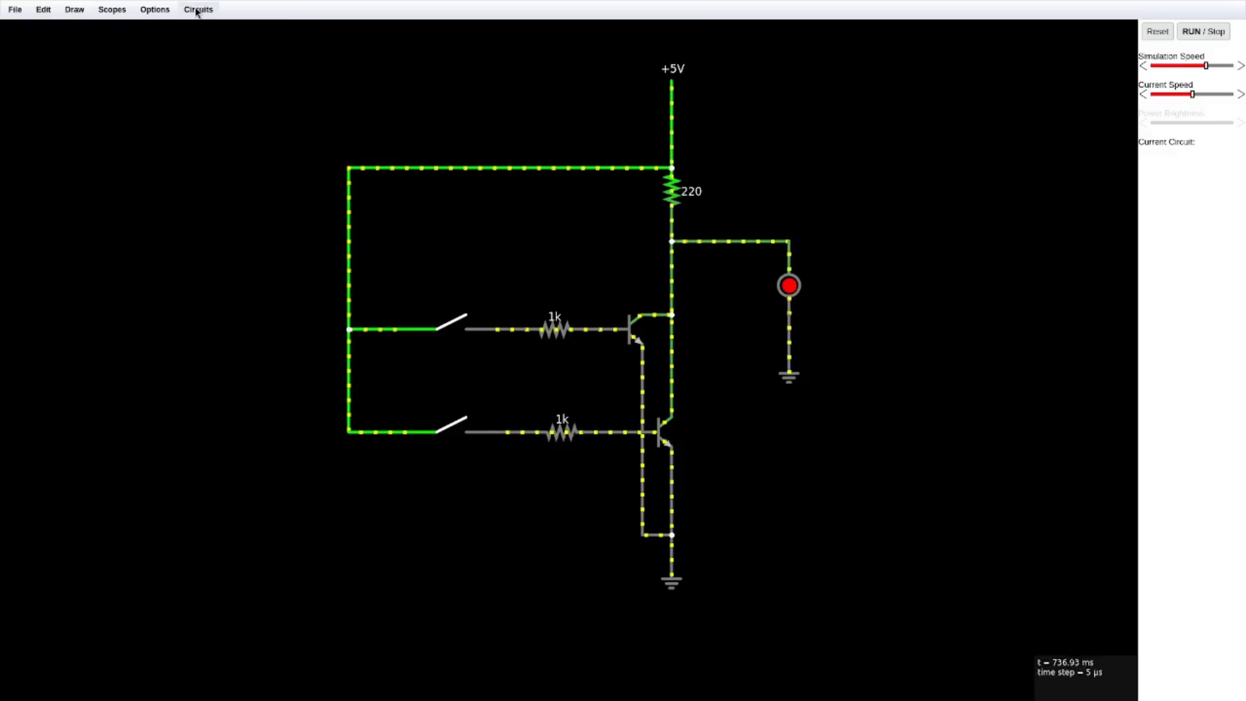
- Load the RTL NOR example from Circuits > Logic Families > RTL and toggle its three inputs
{"action": "left_click", "coordinate": [198, 9]}
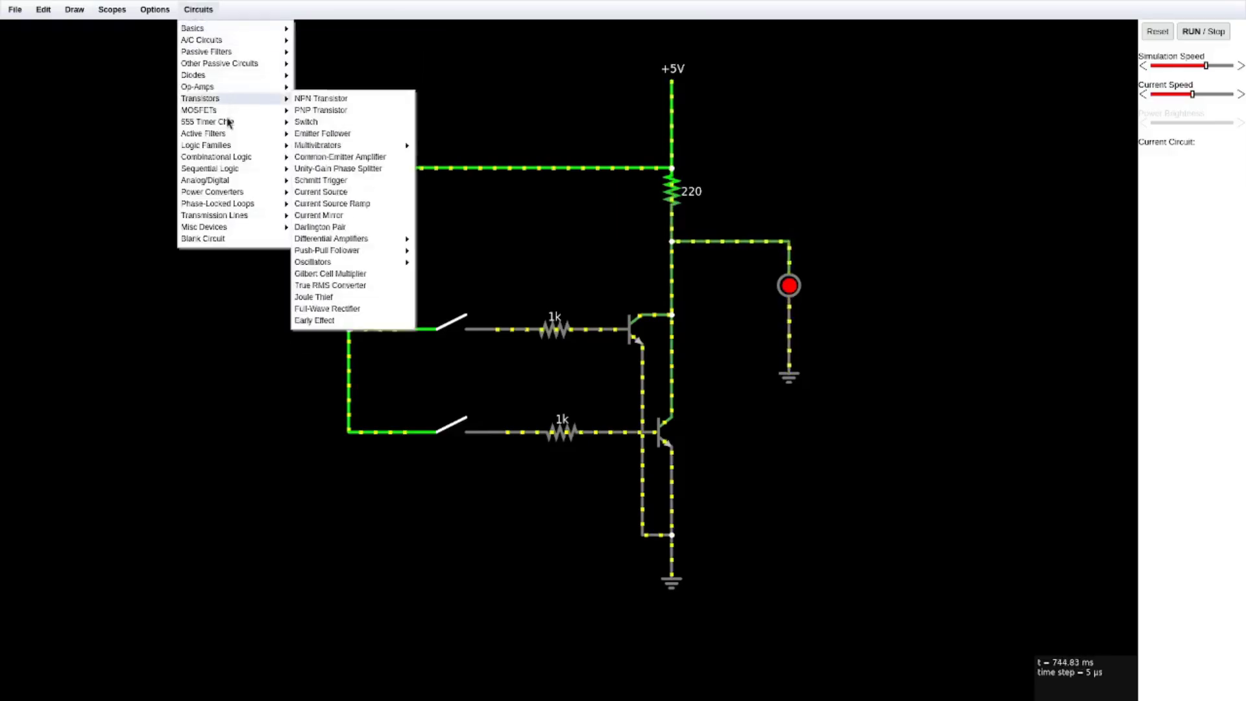
{"action": "mouse_move", "coordinate": [226, 146]}
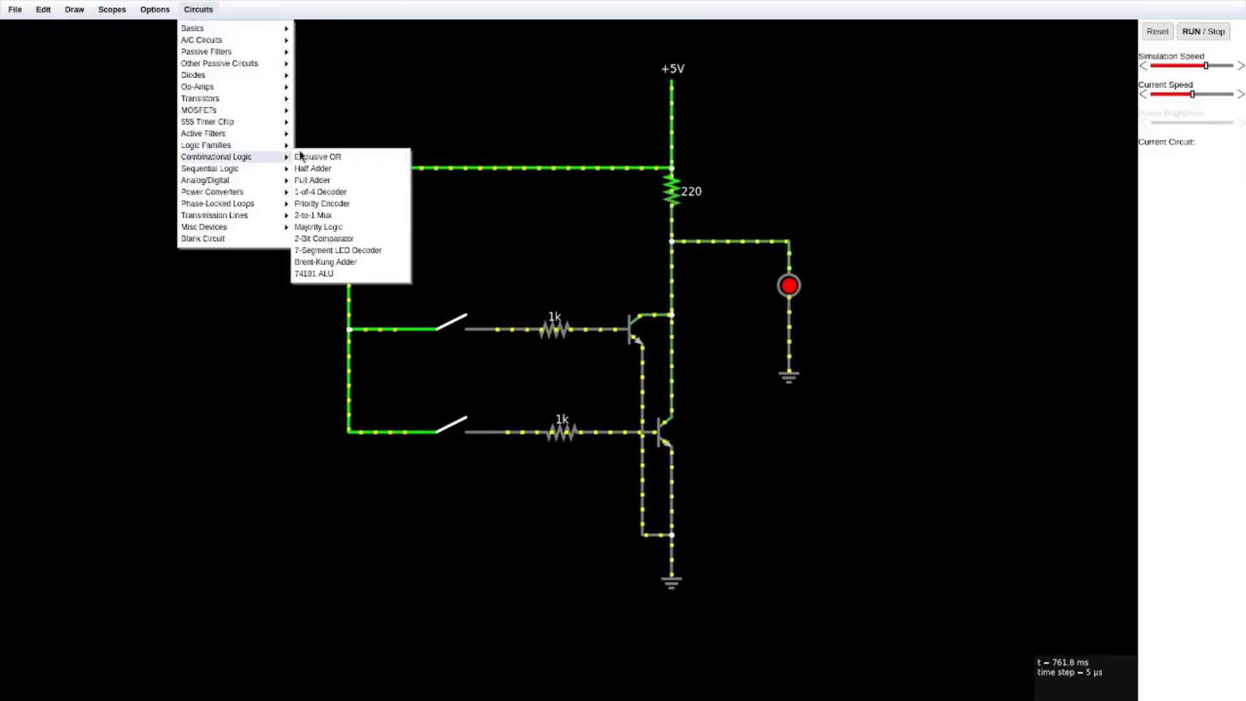
{"action": "mouse_move", "coordinate": [325, 146]}
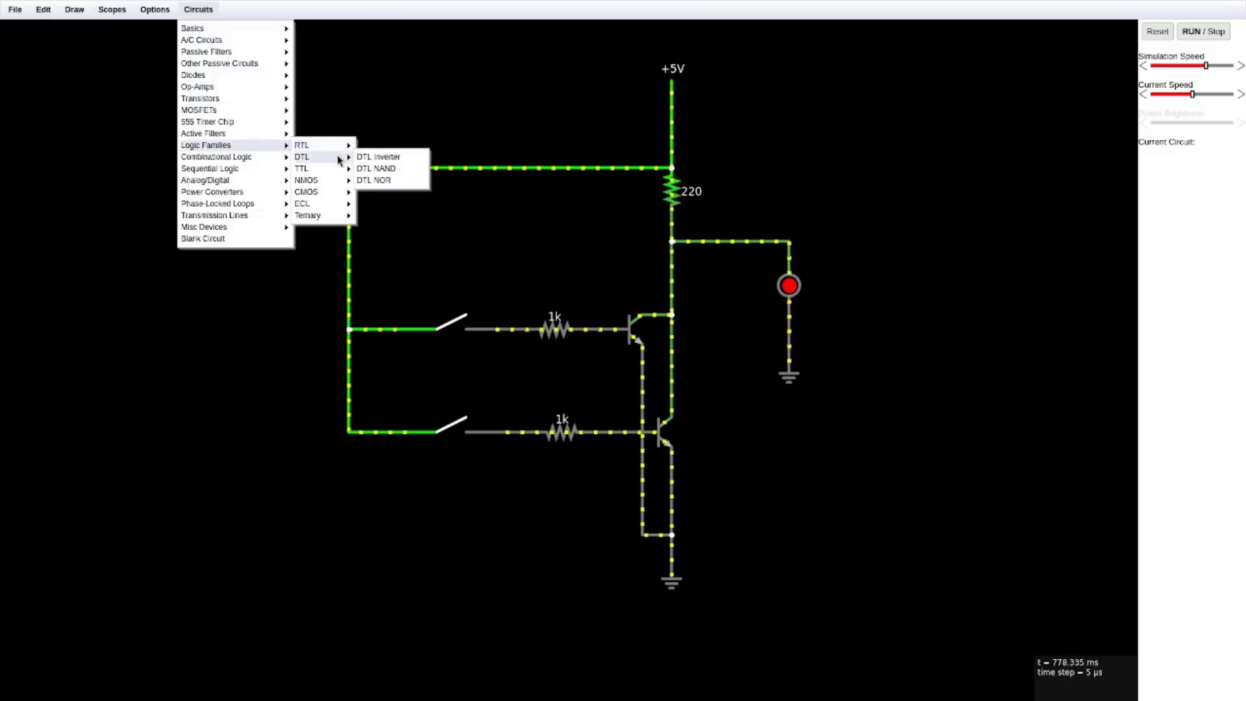
{"action": "left_click", "coordinate": [381, 157]}
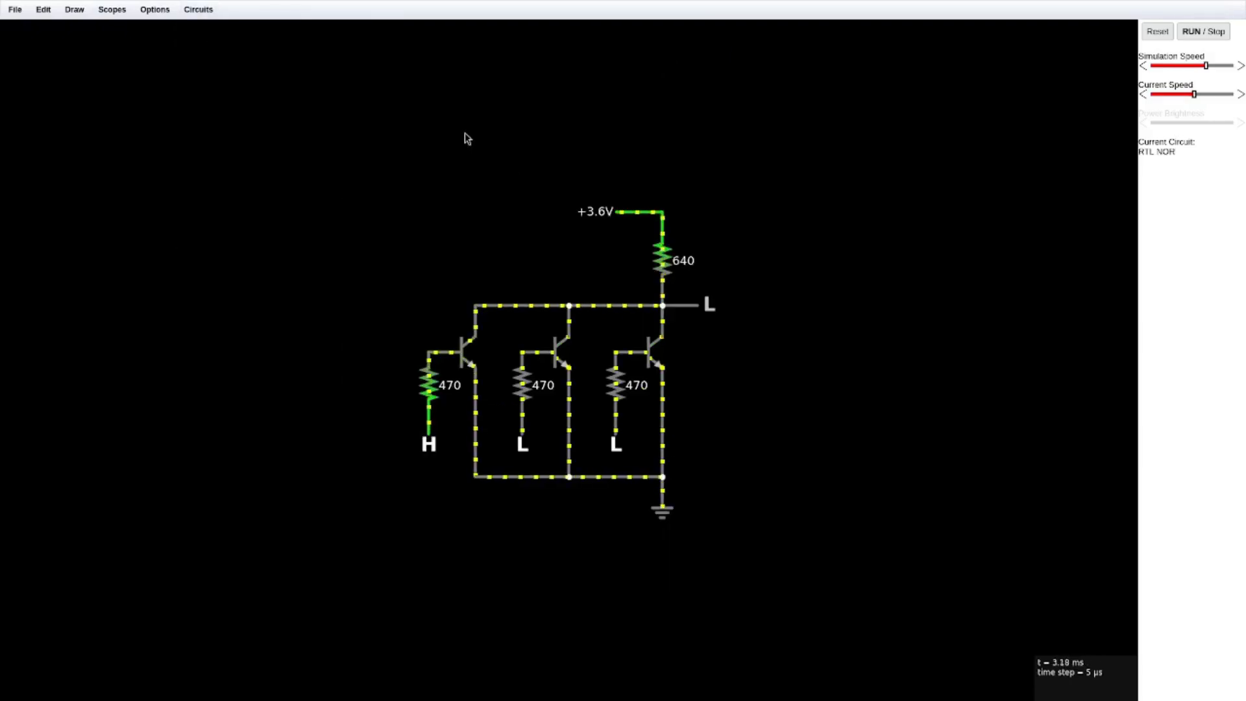
{"action": "left_click", "coordinate": [422, 430]}
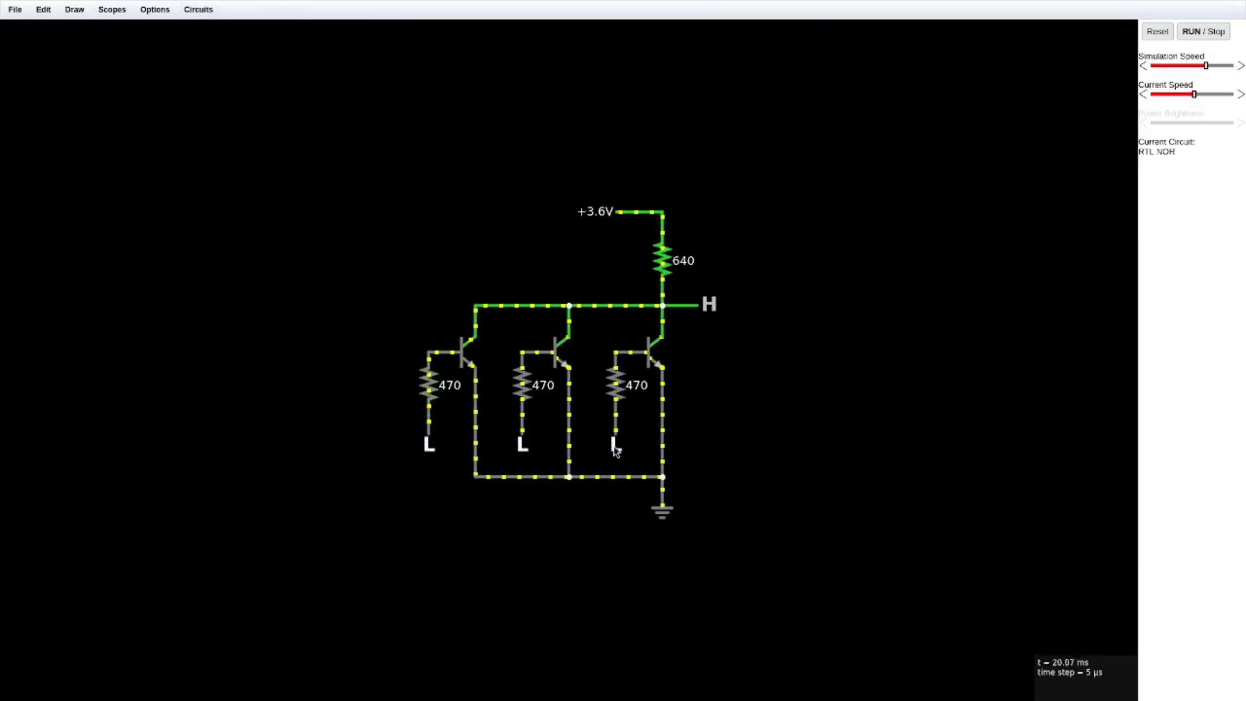
{"action": "left_click", "coordinate": [614, 445]}
{"action": "left_click", "coordinate": [523, 444]}
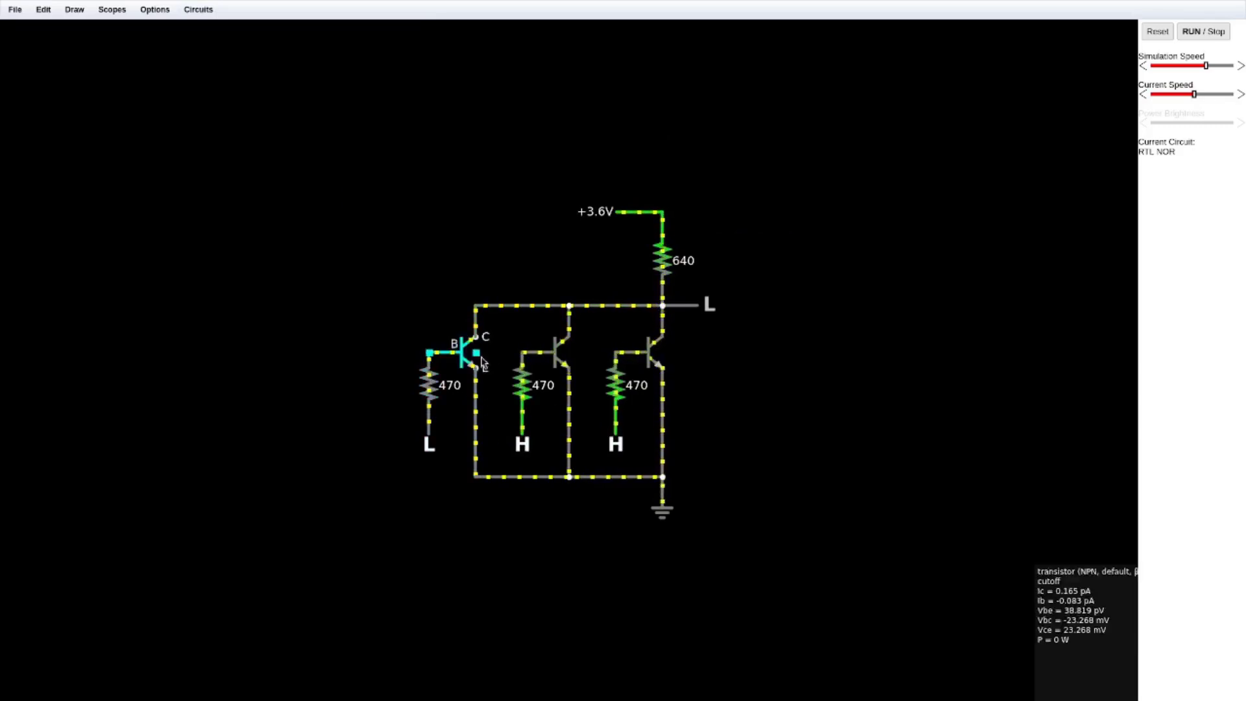
- Load the DTL NOR example and toggle its first and second inputs
{"action": "left_click", "coordinate": [436, 145]}
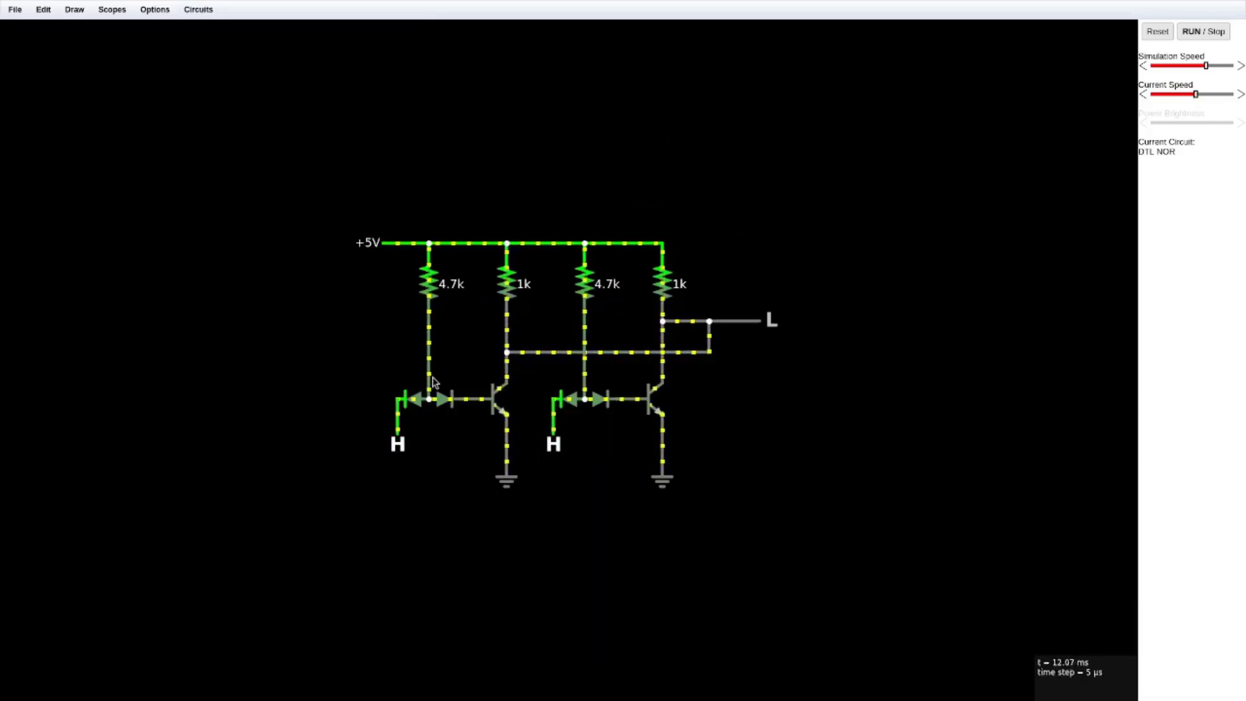
{"action": "left_click", "coordinate": [406, 440]}
{"action": "left_click", "coordinate": [404, 441]}
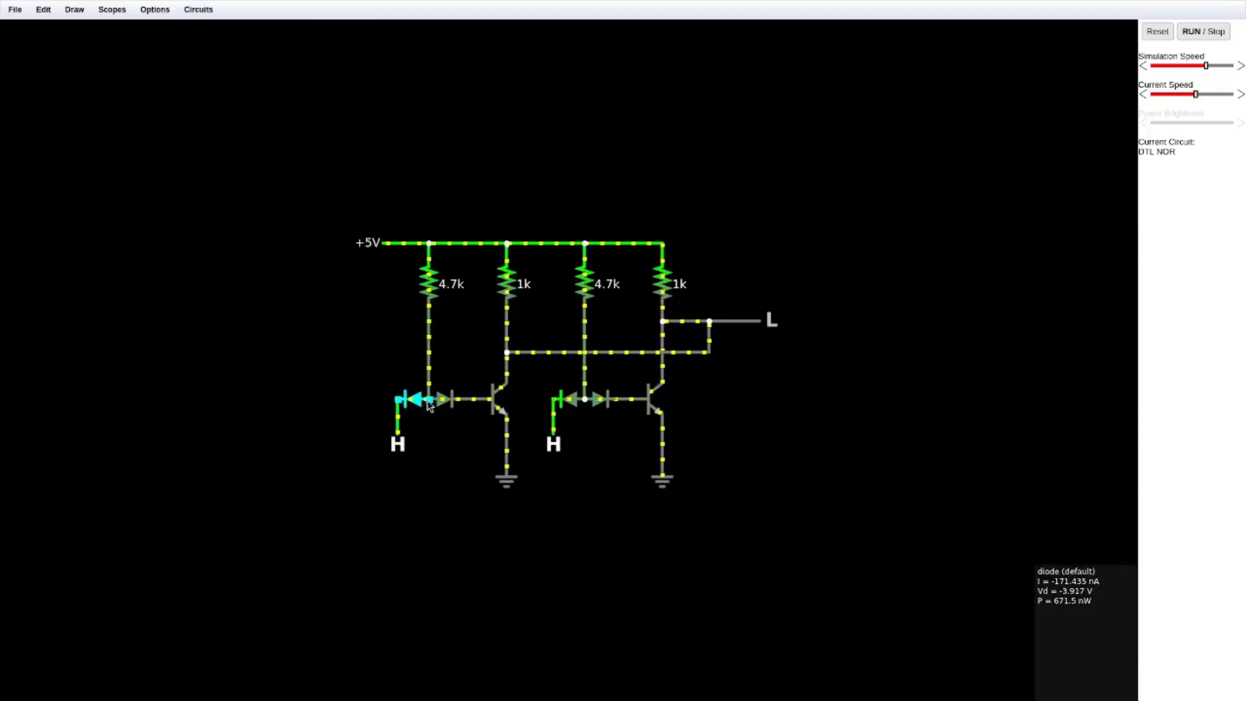
{"action": "left_click", "coordinate": [554, 444]}
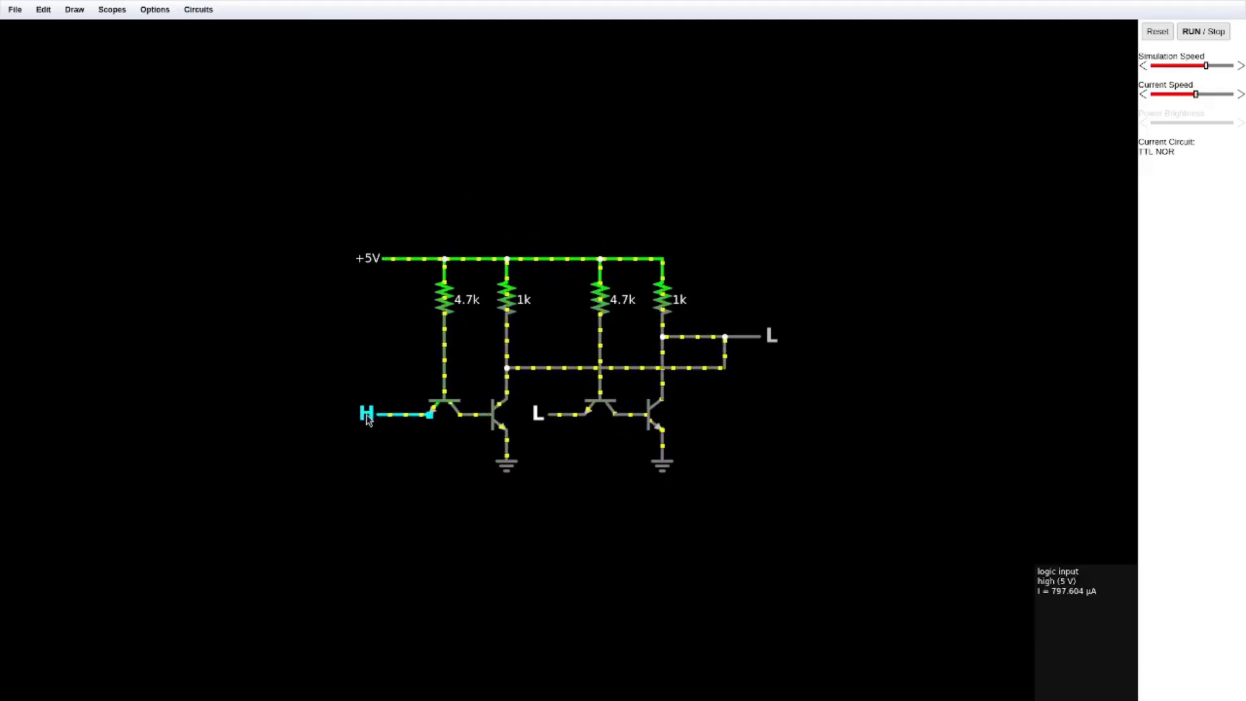
- Toggle the TTL NOR inputs, leaving both inputs low
{"action": "left_click", "coordinate": [367, 413]}
{"action": "left_click", "coordinate": [544, 416]}
{"action": "left_click", "coordinate": [544, 416]}
- Load the CMOS NOR example circuit and set both of its inputs low
{"action": "left_click", "coordinate": [198, 10]}
{"action": "mouse_move", "coordinate": [205, 144]}
{"action": "mouse_move", "coordinate": [306, 180]}
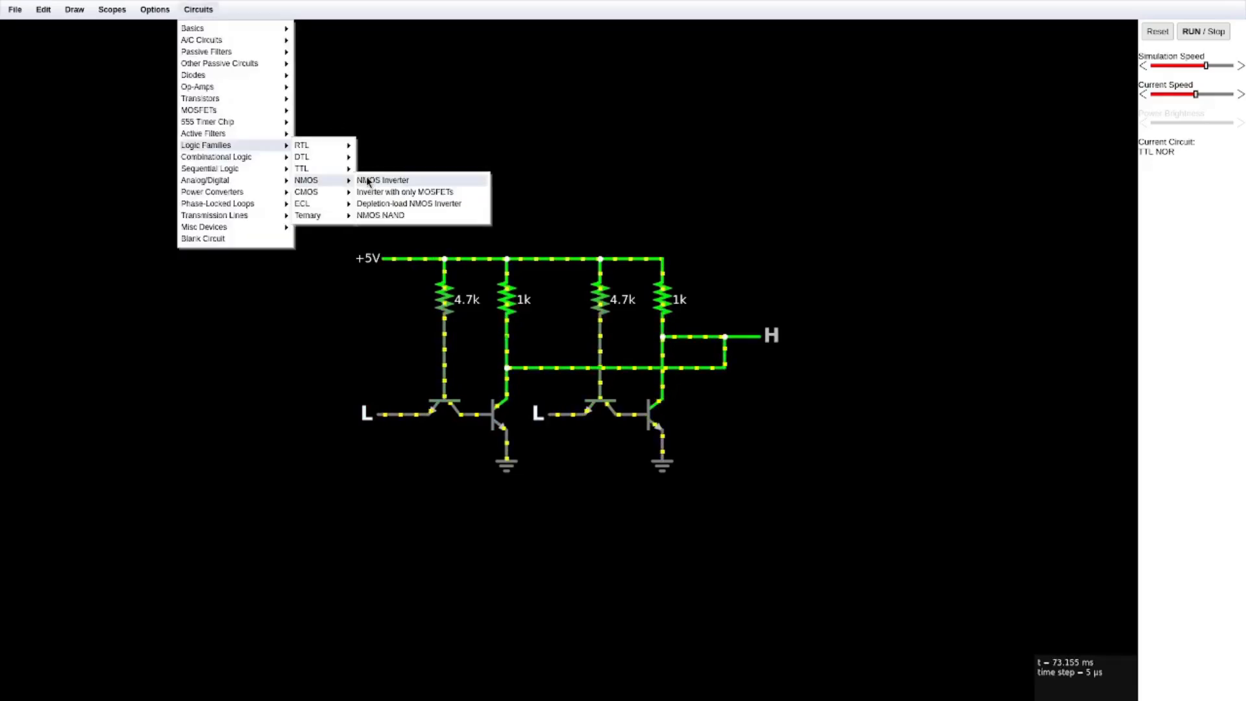
{"action": "left_click", "coordinate": [377, 215]}
{"action": "left_click", "coordinate": [439, 306]}
{"action": "left_click", "coordinate": [441, 368]}
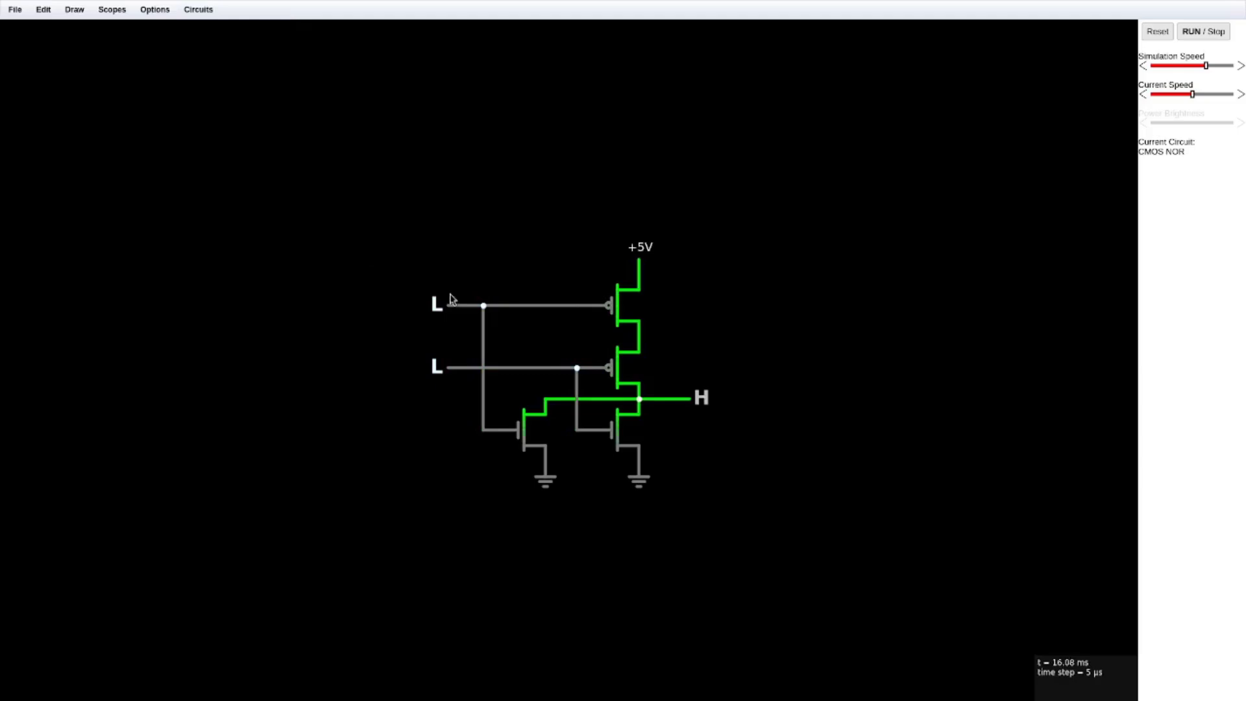
- Load the ECL NOR/OR example, toggle both inputs high, then return both to low
{"action": "left_click", "coordinate": [198, 9]}
{"action": "mouse_move", "coordinate": [205, 144]}
{"action": "mouse_move", "coordinate": [325, 203]}
{"action": "left_click", "coordinate": [377, 207]}
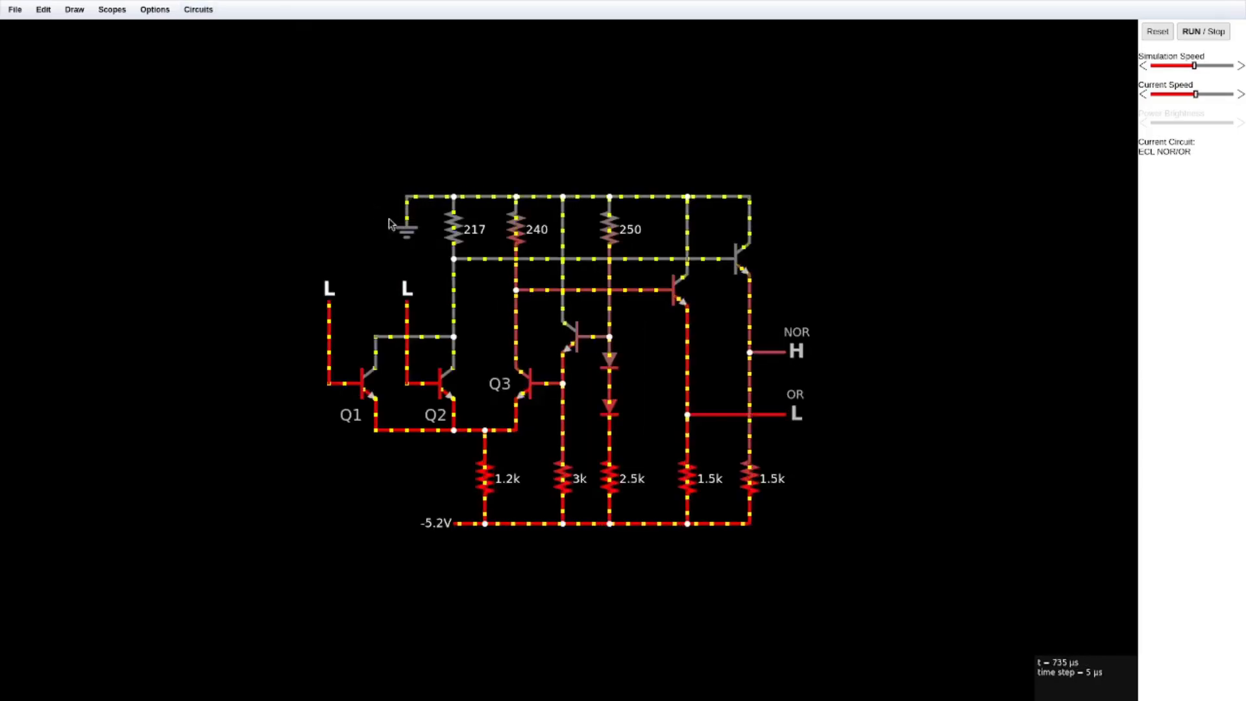
{"action": "left_click", "coordinate": [331, 287]}
{"action": "left_click", "coordinate": [407, 289]}
{"action": "left_click", "coordinate": [407, 288]}
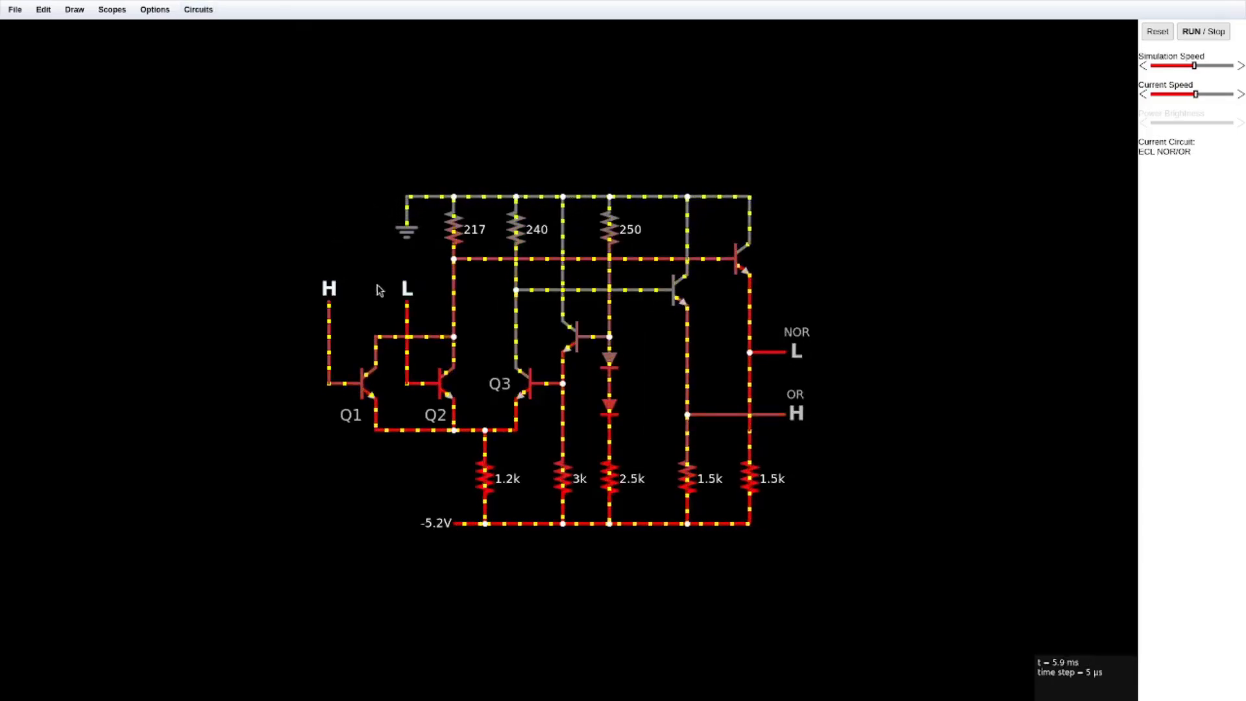
{"action": "left_click", "coordinate": [329, 288]}
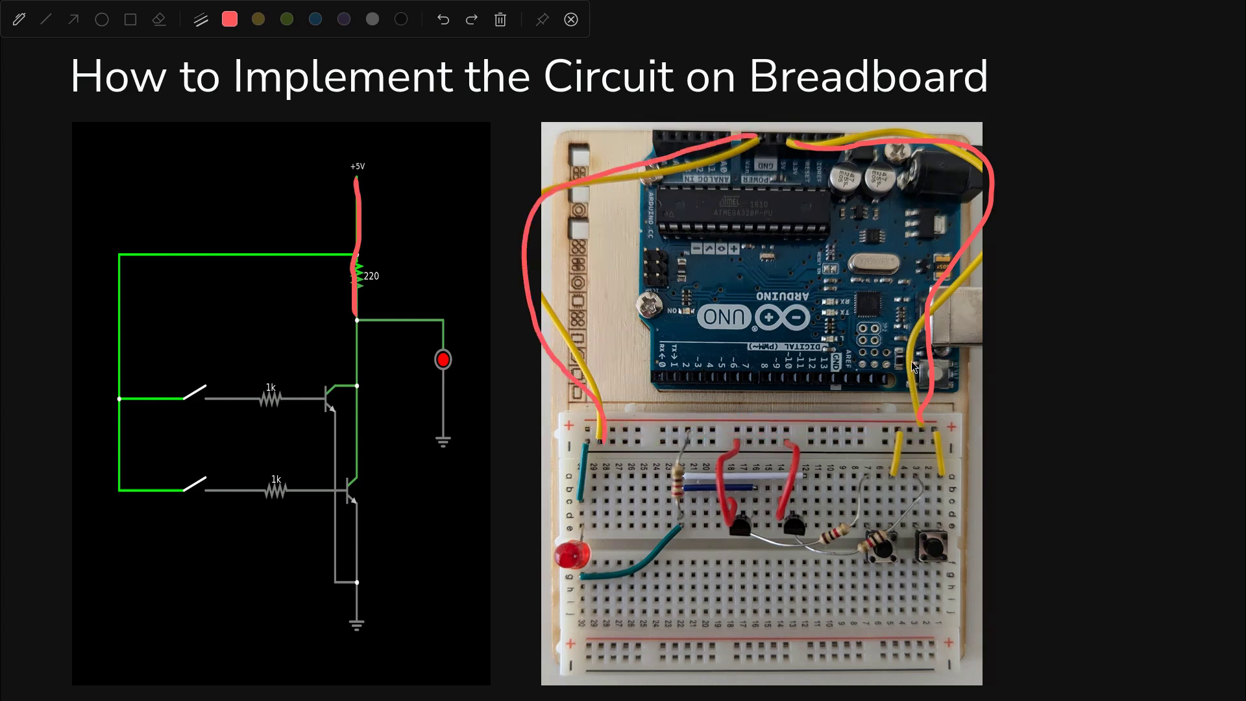
- Undo the stray loops, trace the positive rail and resistor supply lead in red, and the collector wire in green
{"action": "key", "text": "ctrl+z"}
{"action": "key", "text": "ctrl+z"}
{"action": "left_click", "coordinate": [689, 430]}
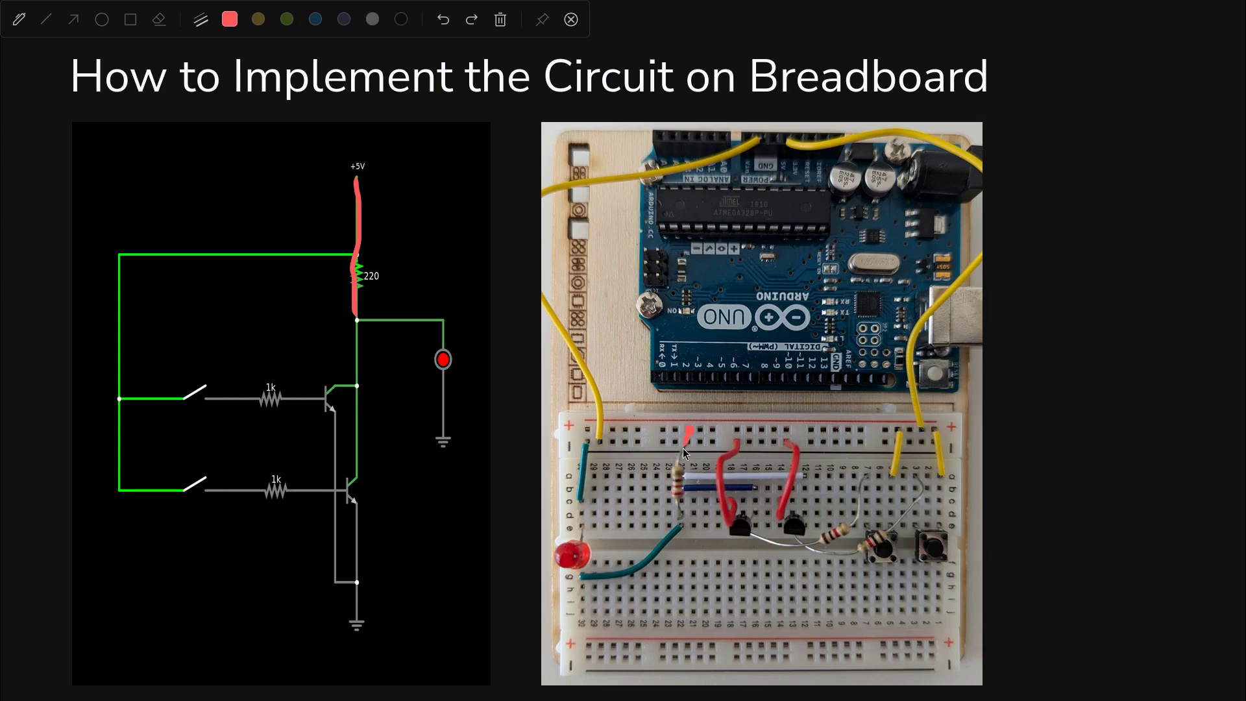
{"action": "left_click_drag", "start_coordinate": [673, 466], "coordinate": [686, 523]}
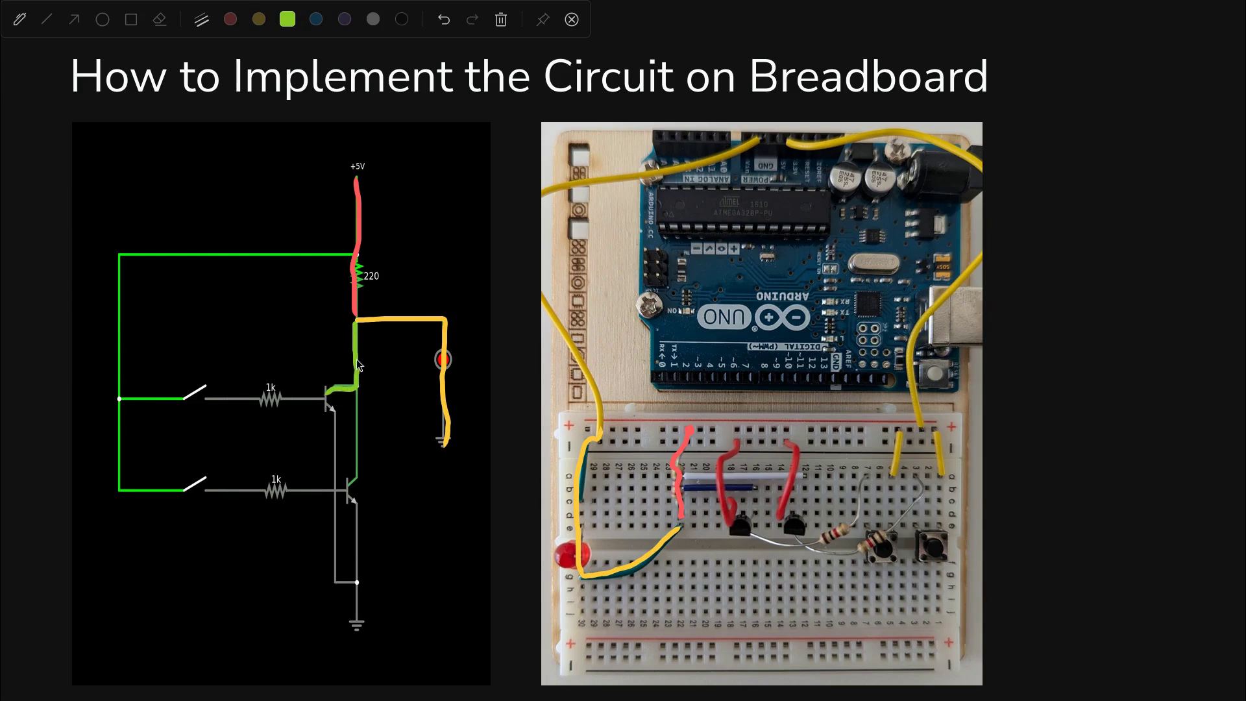
{"action": "left_click_drag", "start_coordinate": [356, 390], "coordinate": [354, 434]}
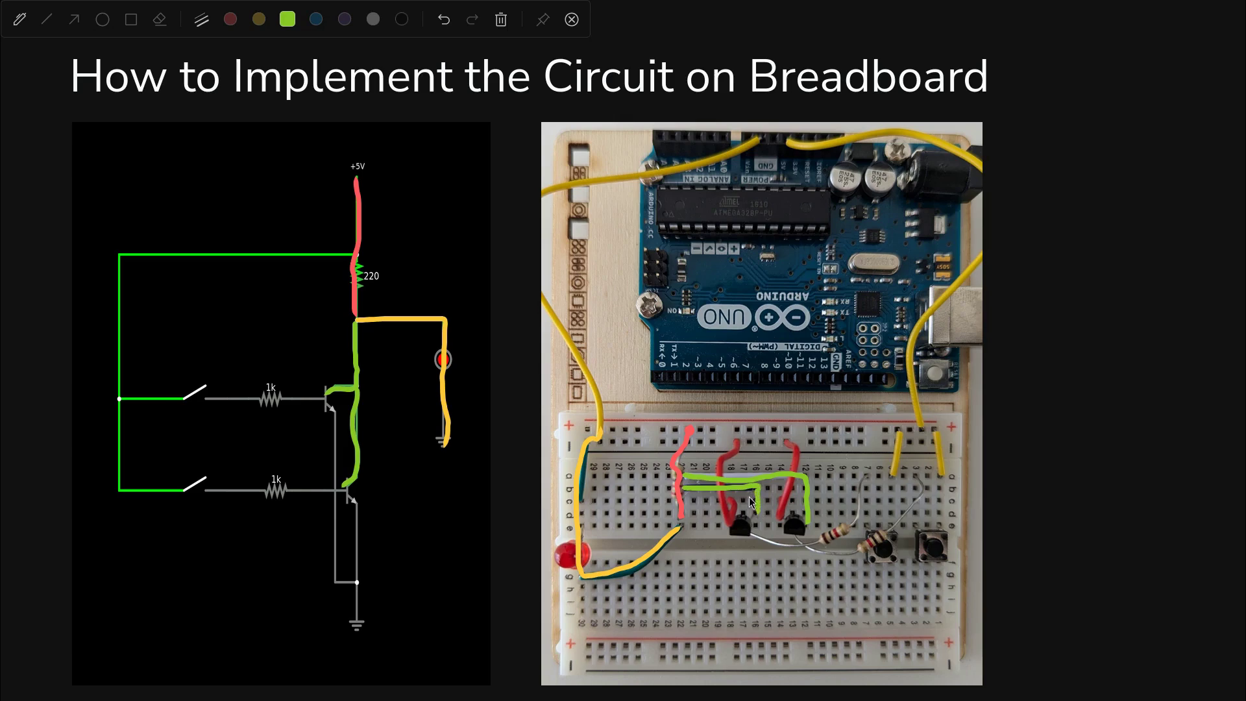
{"action": "left_click", "coordinate": [316, 20]}
- Trace the schematic's switch input wires in blue, then the 1k resistor and emitter-to-ground paths
{"action": "mouse_move", "coordinate": [351, 258]}
{"action": "left_mouse_down"}
{"action": "mouse_move", "coordinate": [125, 266]}
{"action": "mouse_move", "coordinate": [131, 373]}
{"action": "mouse_move", "coordinate": [180, 497]}
{"action": "mouse_move", "coordinate": [190, 488]}
{"action": "left_mouse_up"}
{"action": "left_click_drag", "start_coordinate": [120, 399], "coordinate": [182, 398]}
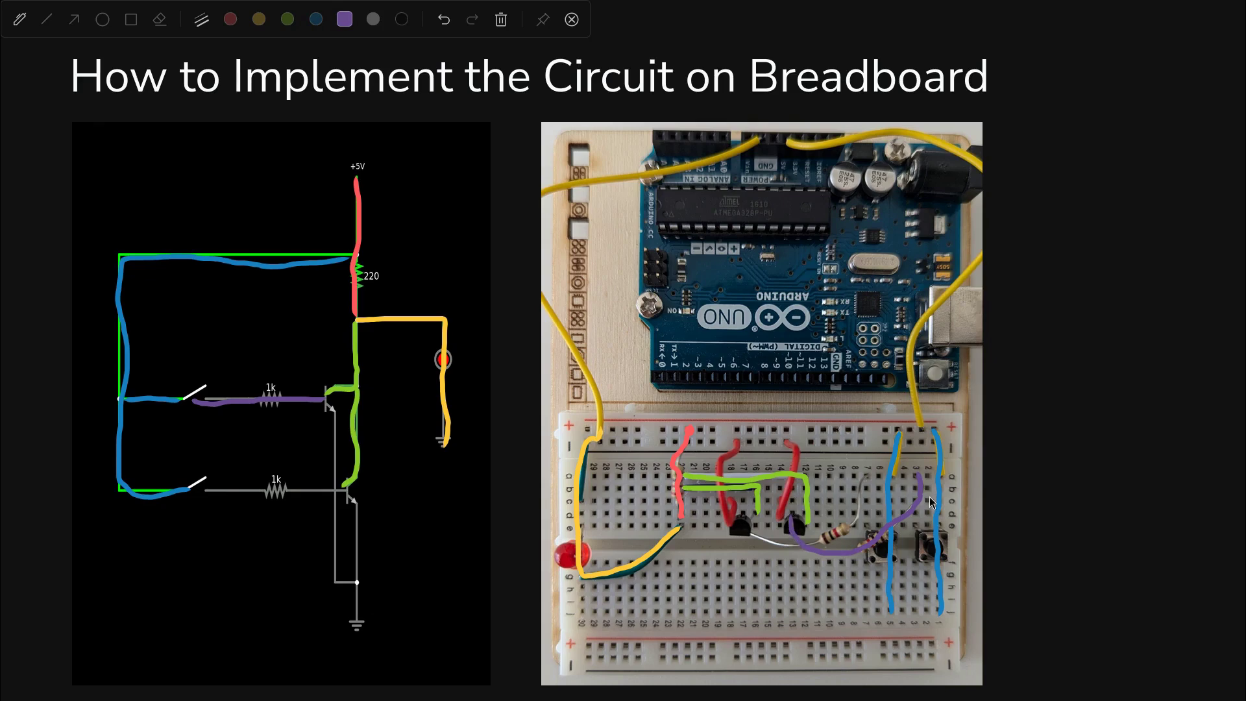
{"action": "left_click_drag", "start_coordinate": [193, 492], "coordinate": [313, 493]}
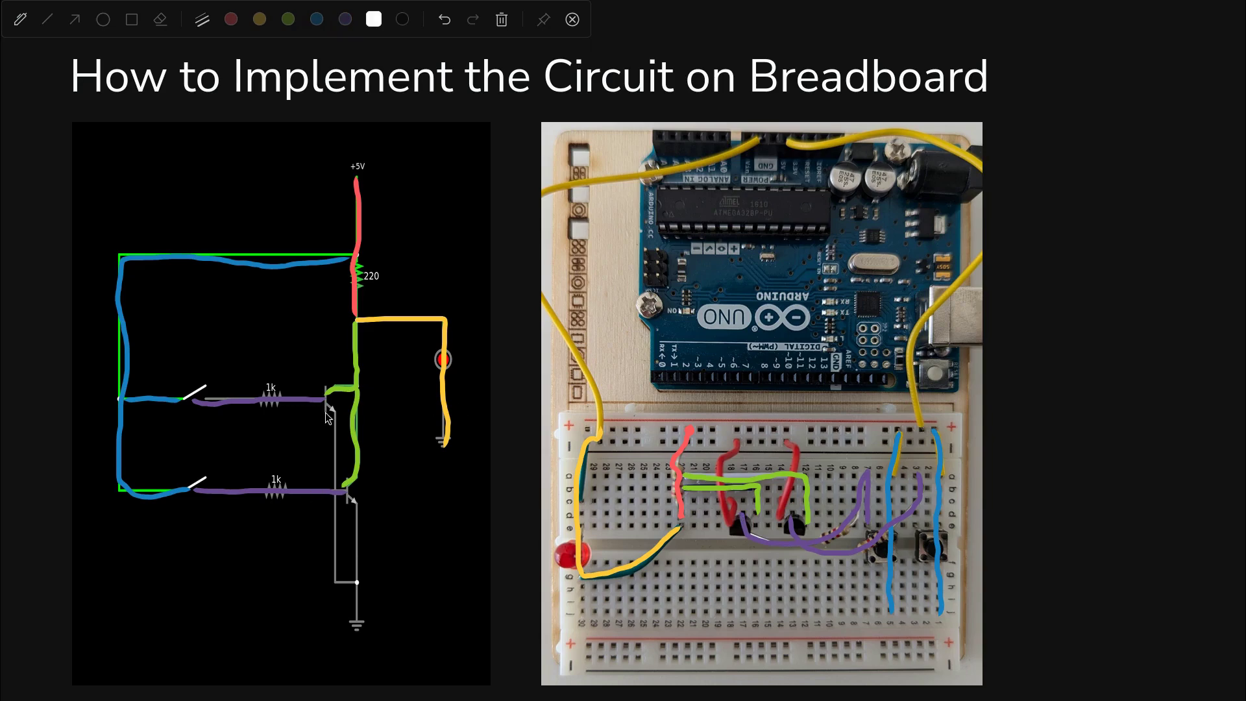
{"action": "left_click_drag", "start_coordinate": [330, 488], "coordinate": [336, 546]}
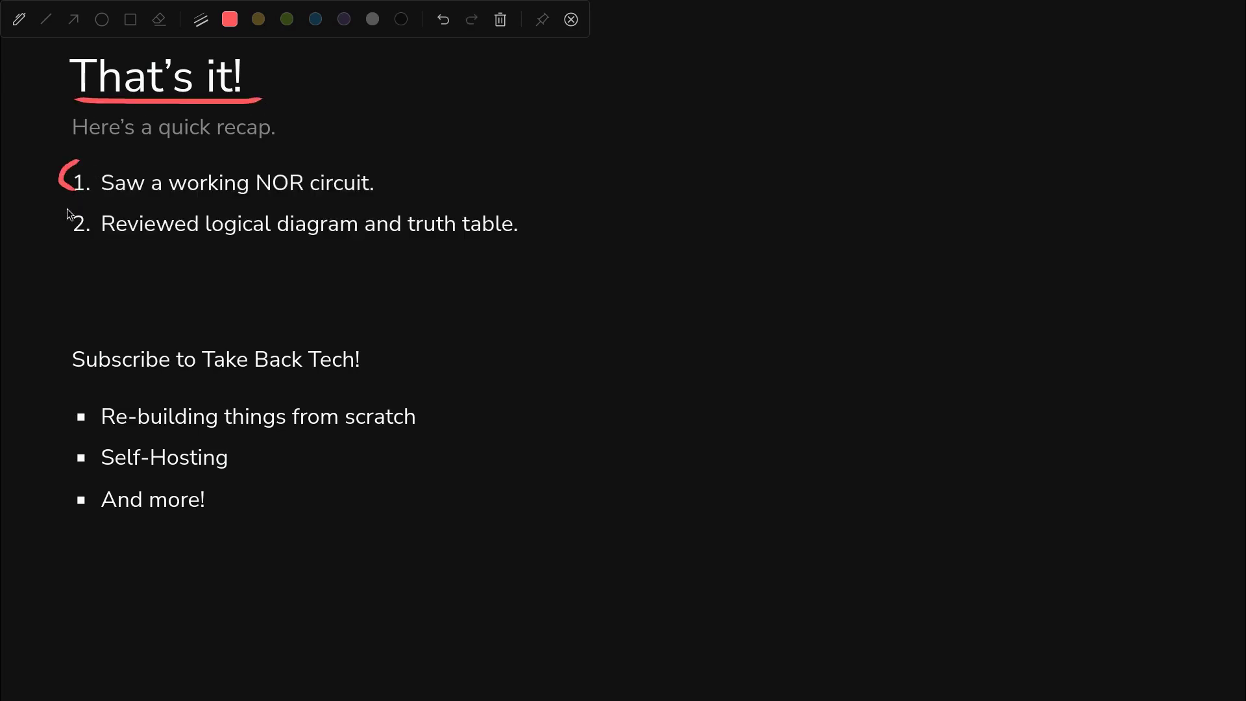
- Reveal the remaining recap points, bracket them in red, and underline 'breadboard' and 'And more!'
{"action": "left_click_drag", "start_coordinate": [76, 208], "coordinate": [63, 294]}
{"action": "key", "text": "Right"}
{"action": "key", "text": "Right"}
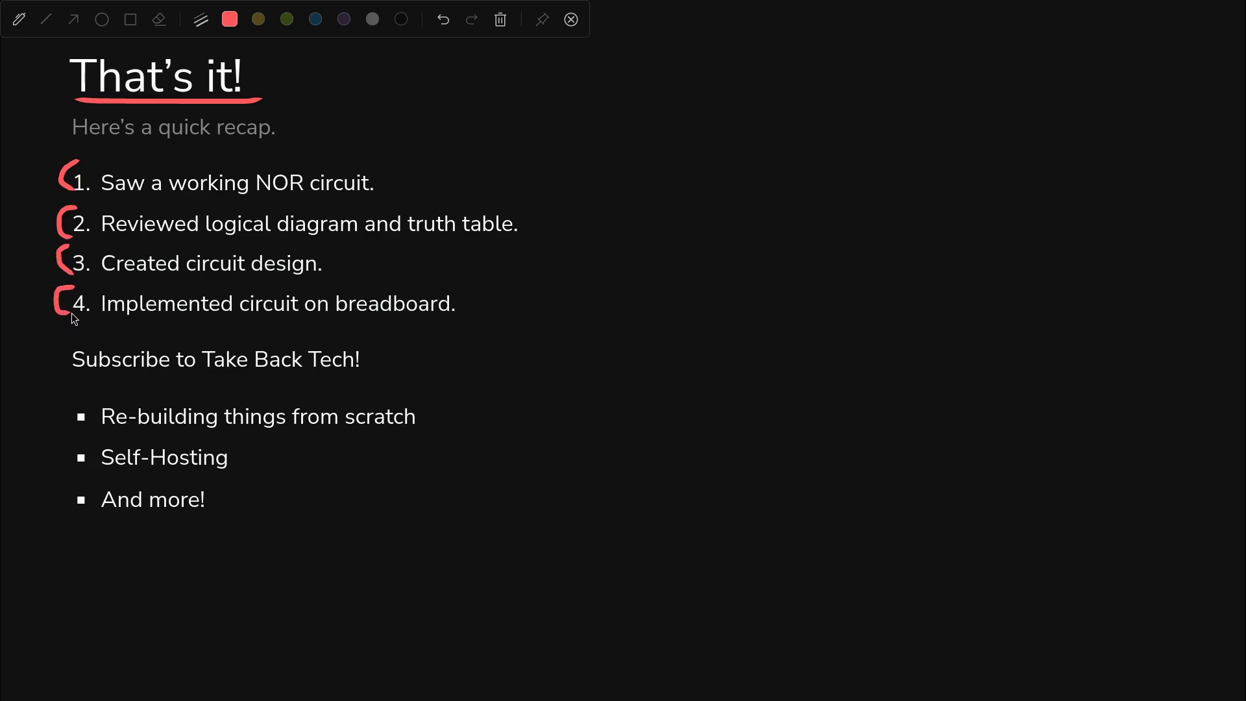
{"action": "left_click_drag", "start_coordinate": [368, 314], "coordinate": [440, 310]}
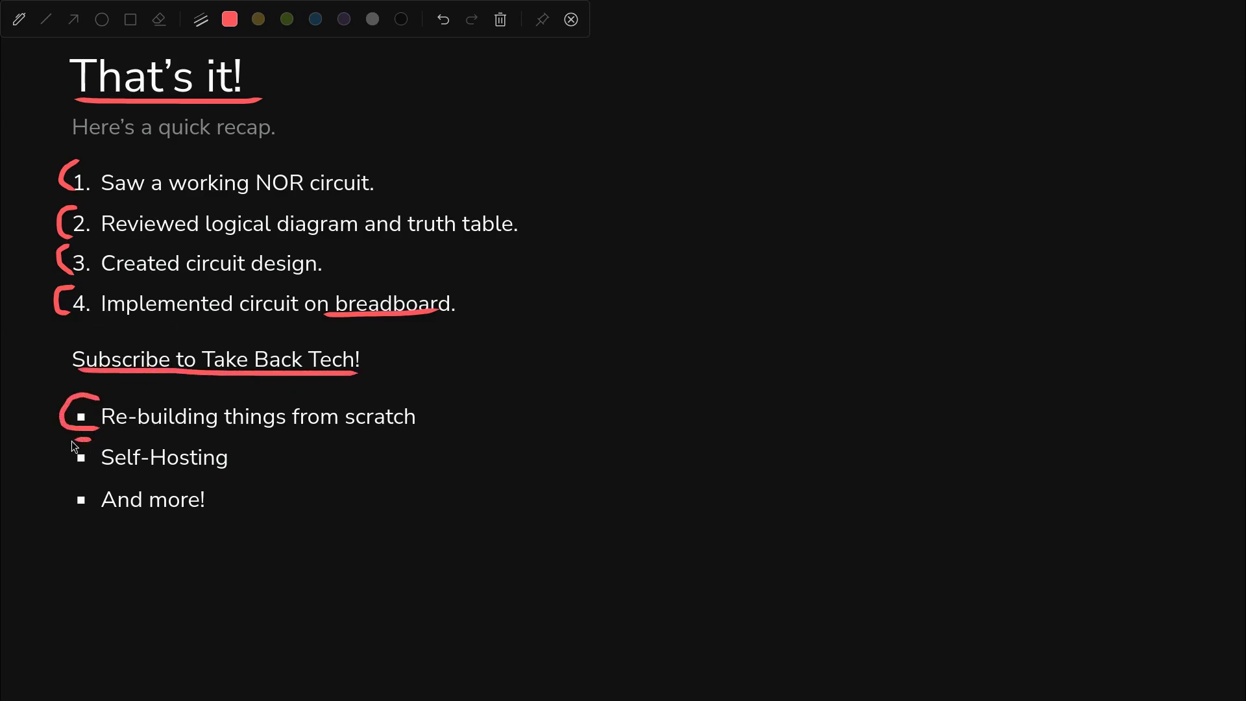
{"action": "mouse_move", "coordinate": [60, 513]}
{"action": "left_mouse_down"}
{"action": "mouse_move", "coordinate": [229, 514]}
{"action": "mouse_move", "coordinate": [203, 532]}
{"action": "left_mouse_up"}
{"action": "left_click_drag", "start_coordinate": [125, 548], "coordinate": [226, 553]}
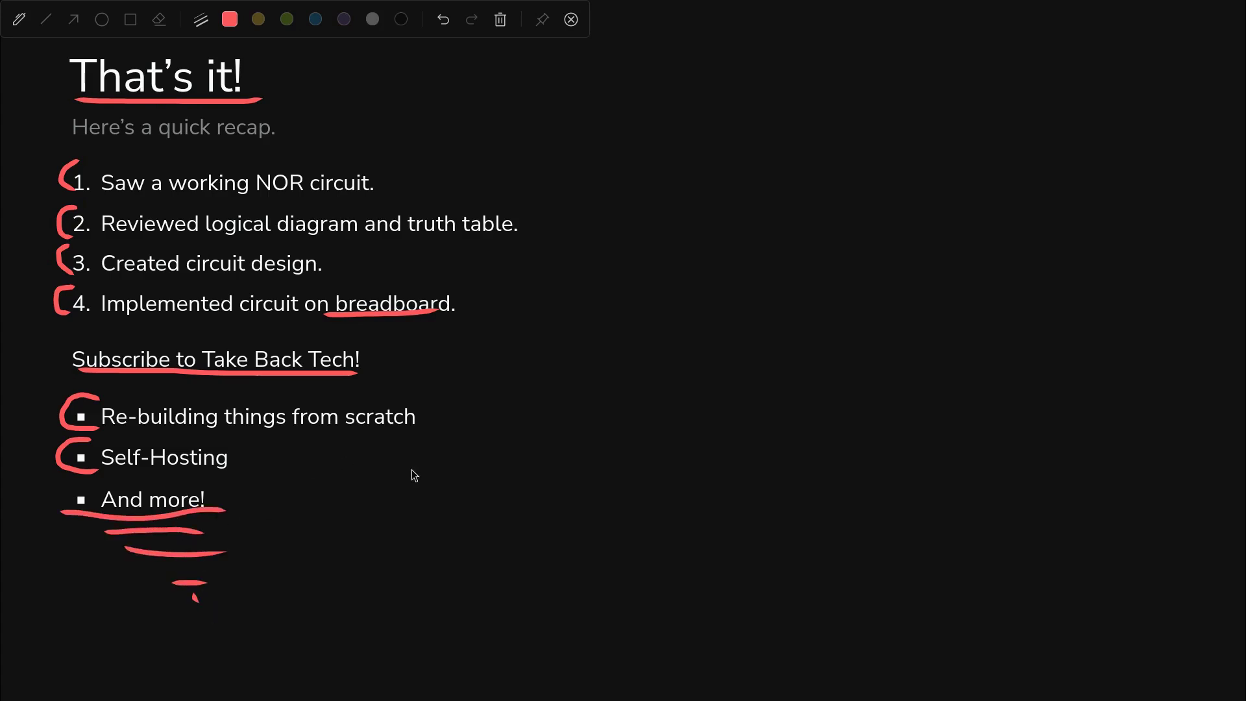